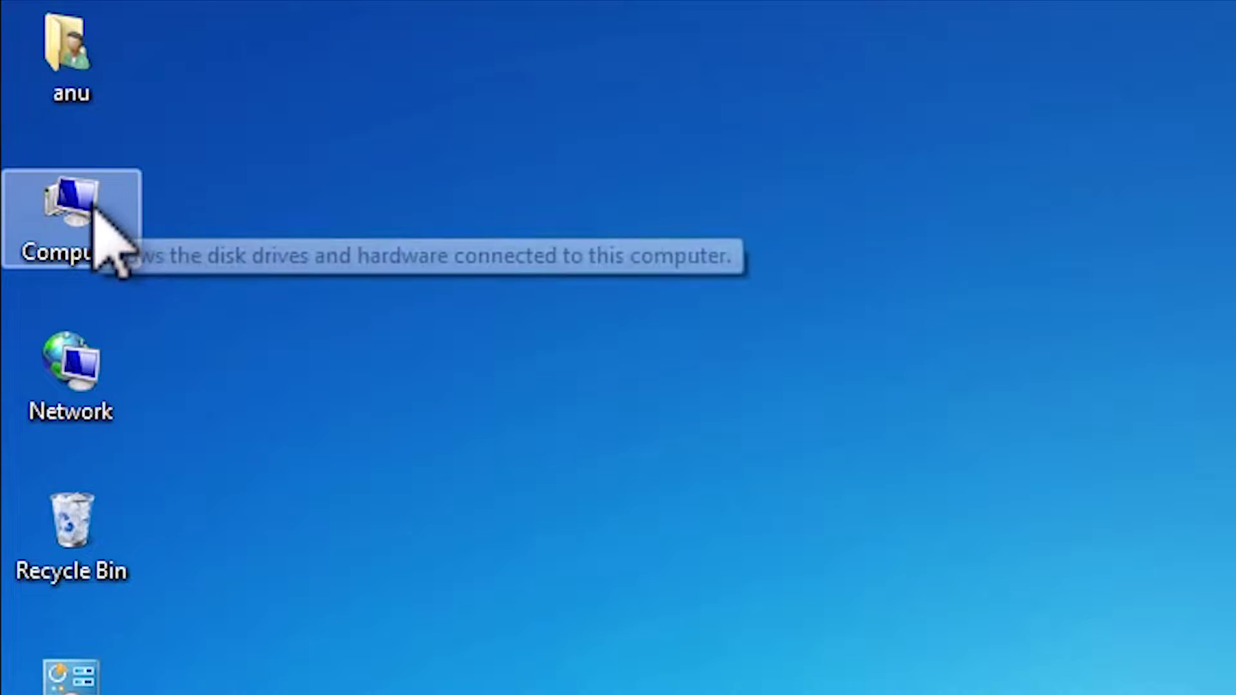
- View the computer's basic system information, then close that window
right_click(34, 72)
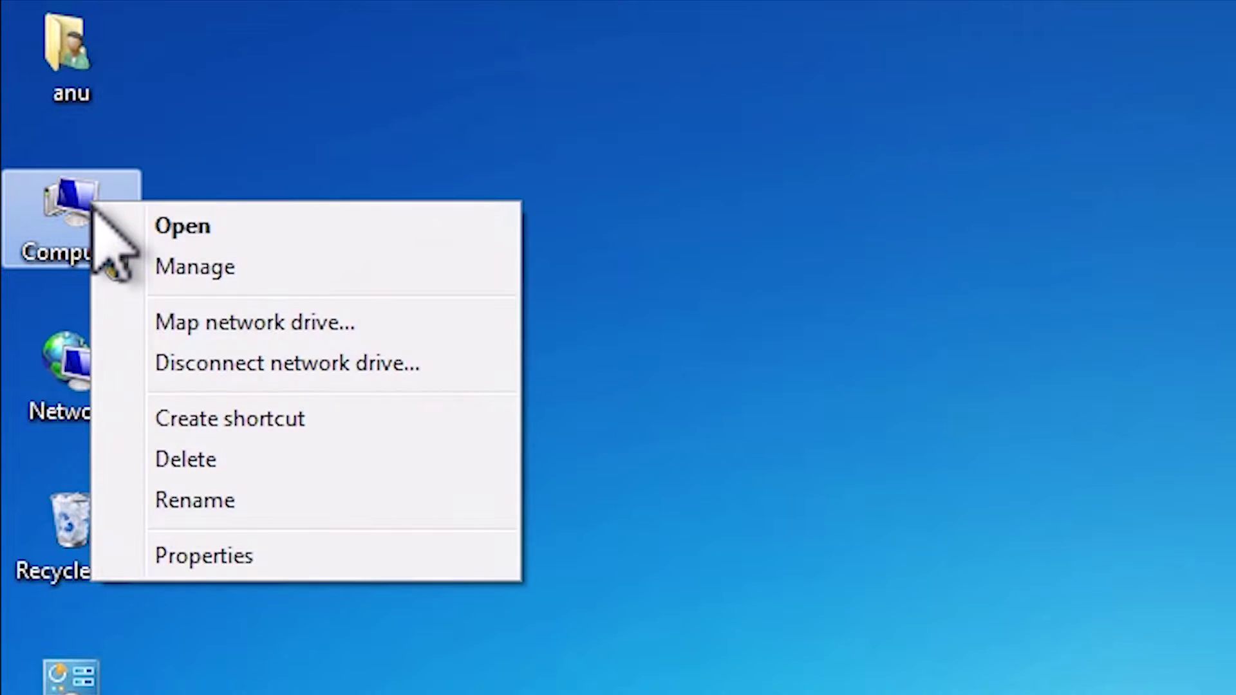
click(215, 555)
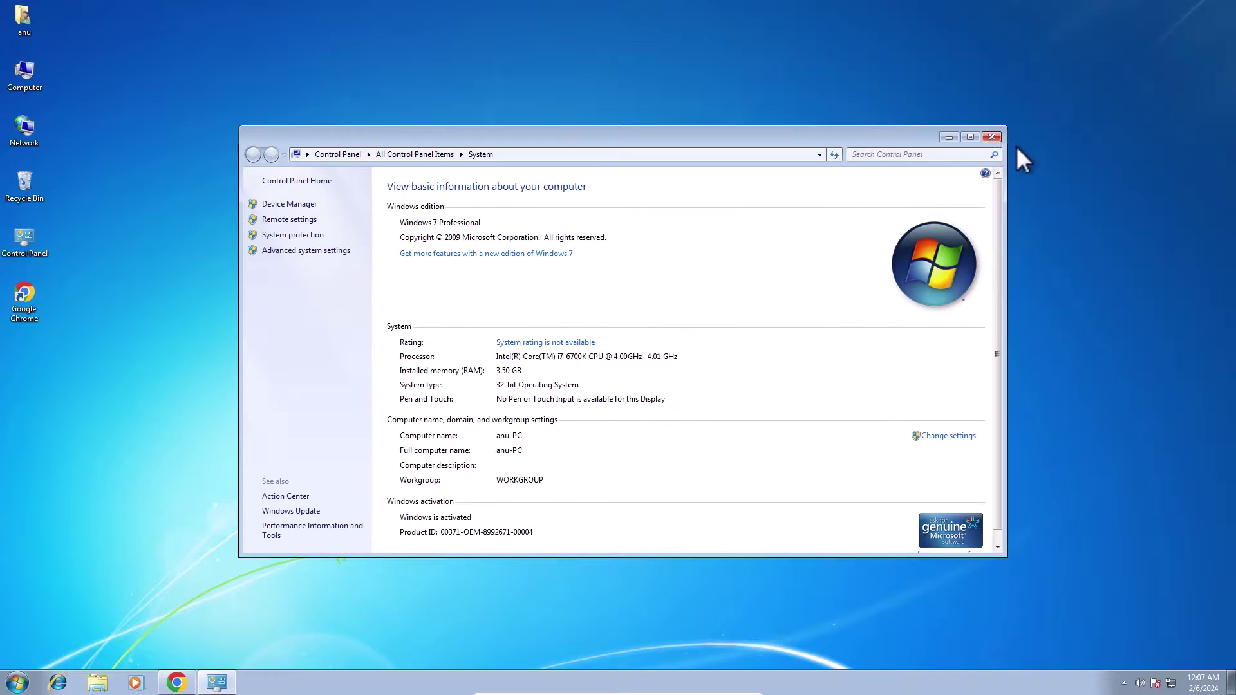
click(997, 138)
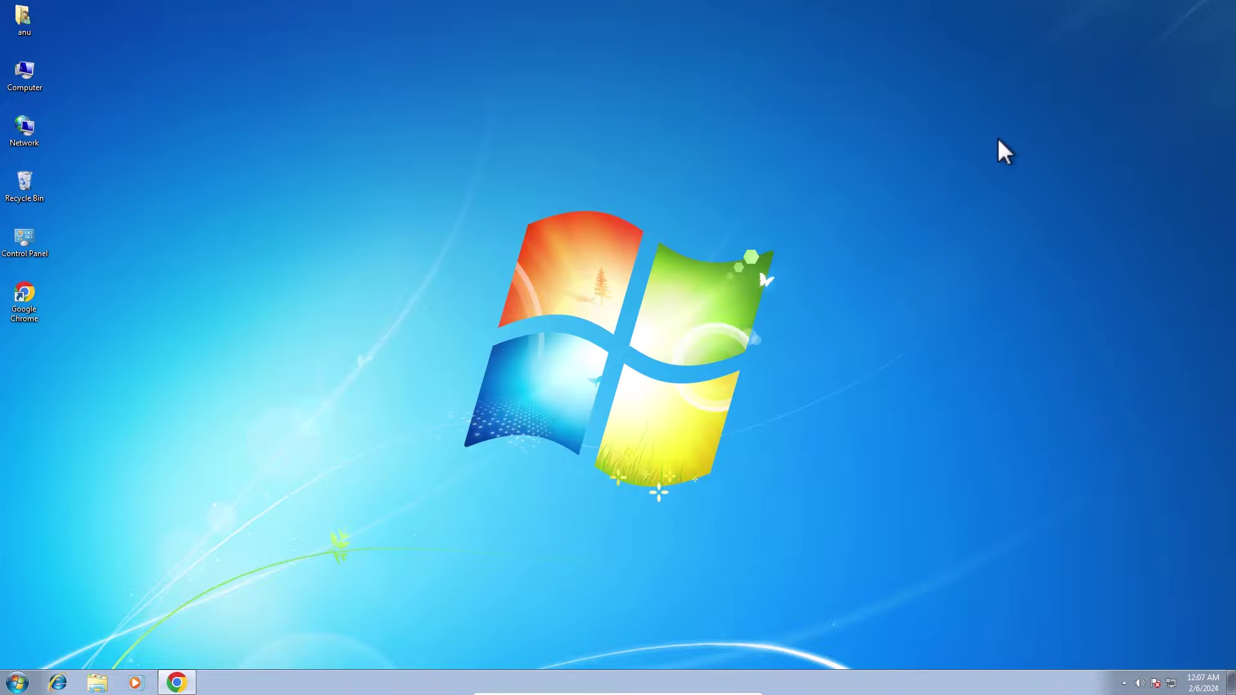
- Rerun the Google search for 'canon mf3010 printer driver' and bring up the imageCLASS MF3010 support result's options
click(186, 681)
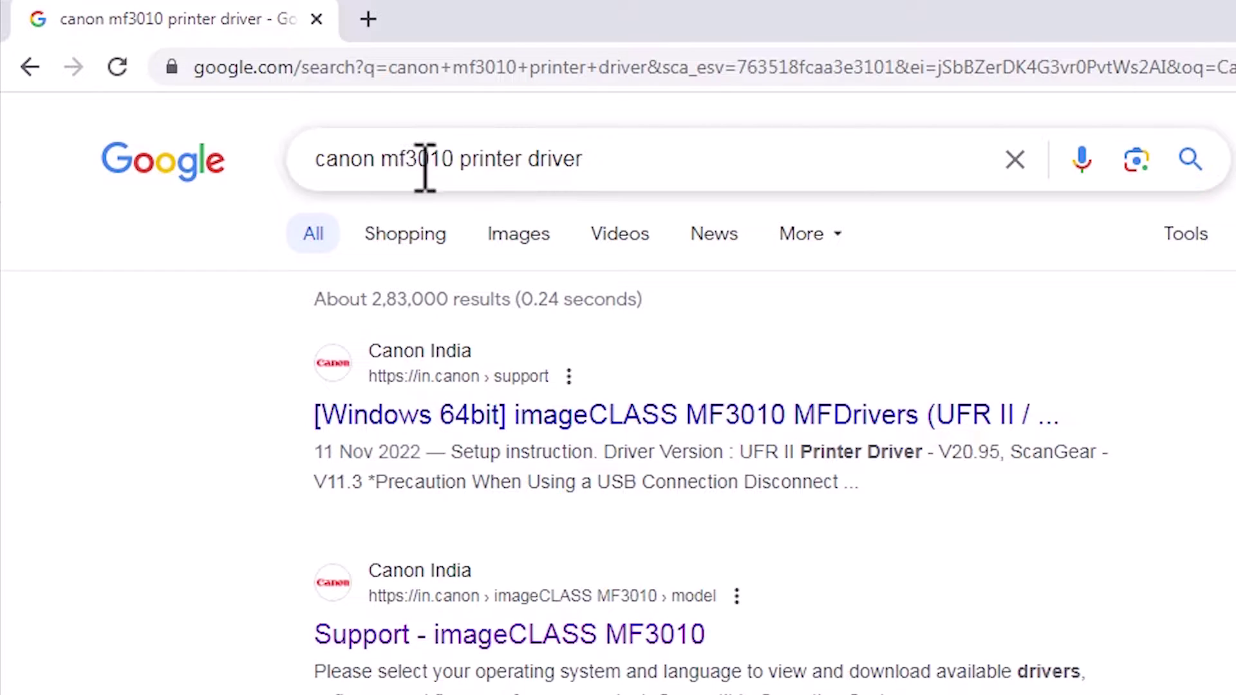
triple_click(541, 165)
key(Return)
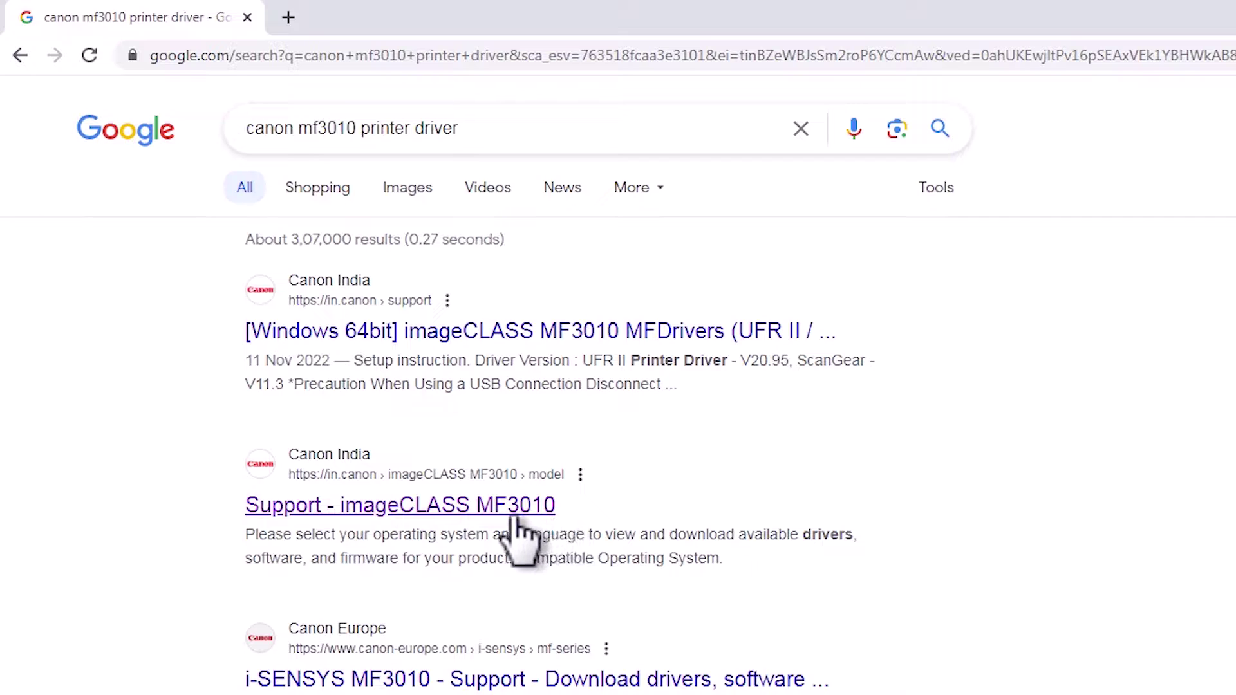
right_click(472, 515)
- Open the Support - imageCLASS MF3010 page in a new tab and scroll down
key(Return)
click(399, 19)
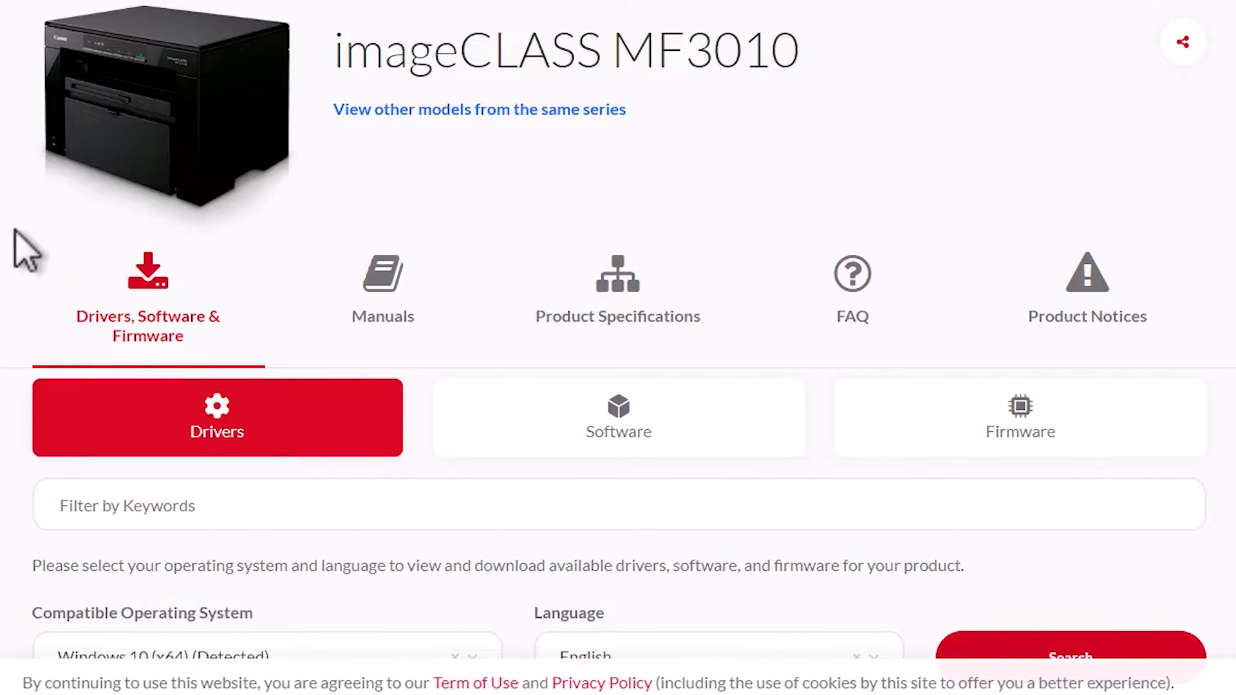
scroll(26, 244, down, 3)
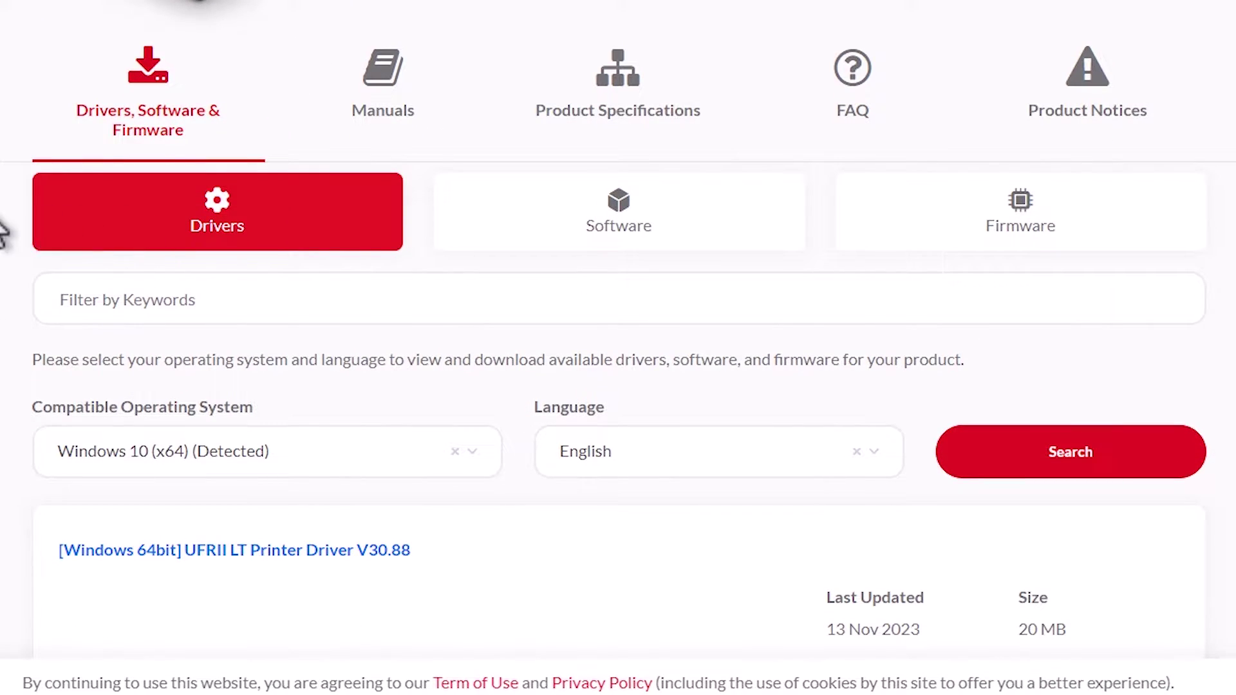
scroll(3, 234, down, 3)
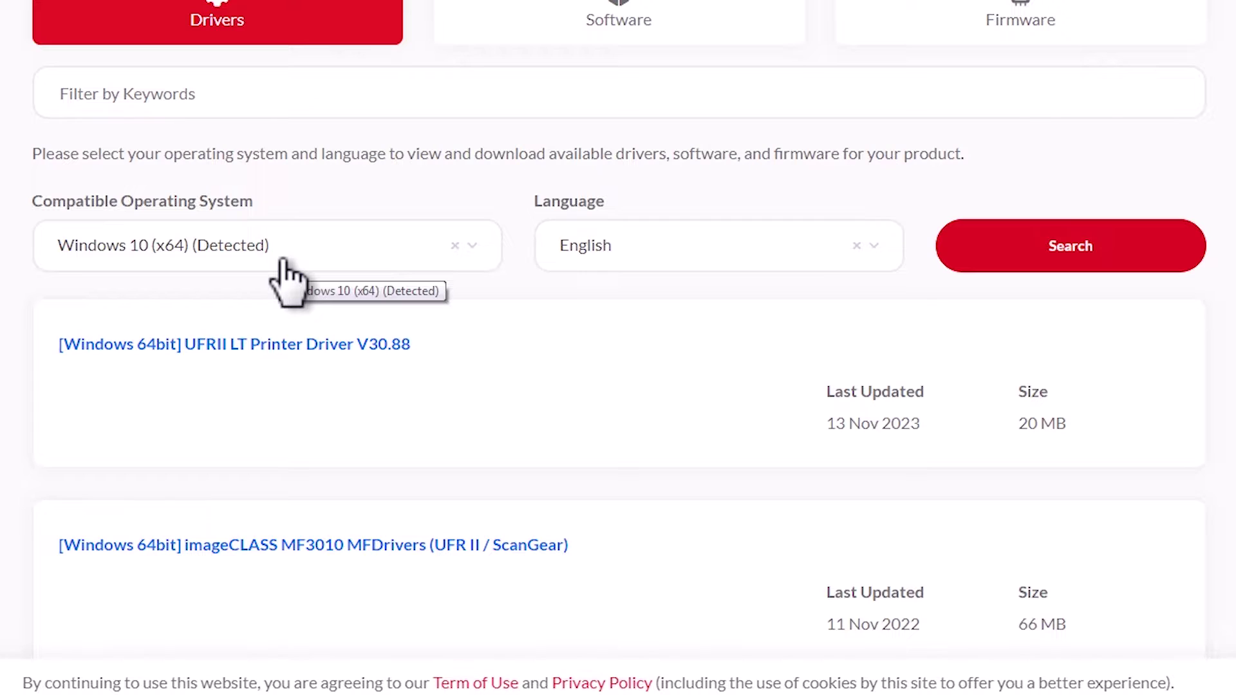
- Set Compatible Operating System to Windows 7 and search for matching drivers
click(315, 259)
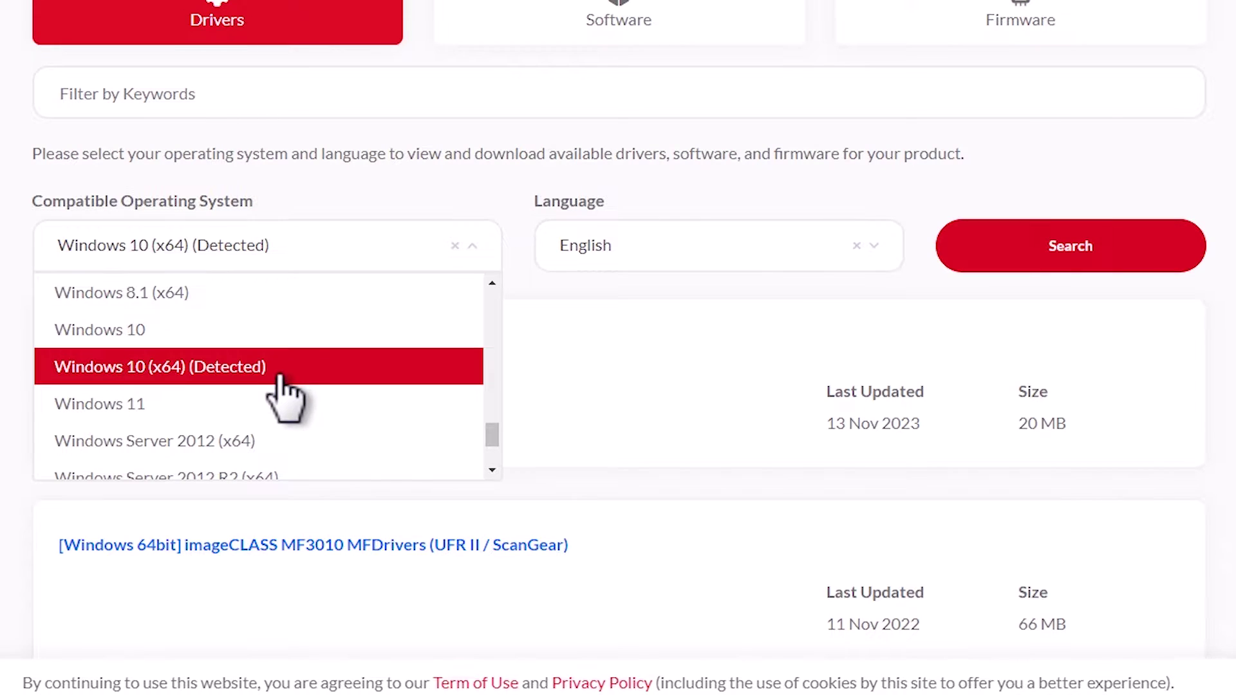
scroll(283, 386, up, 3)
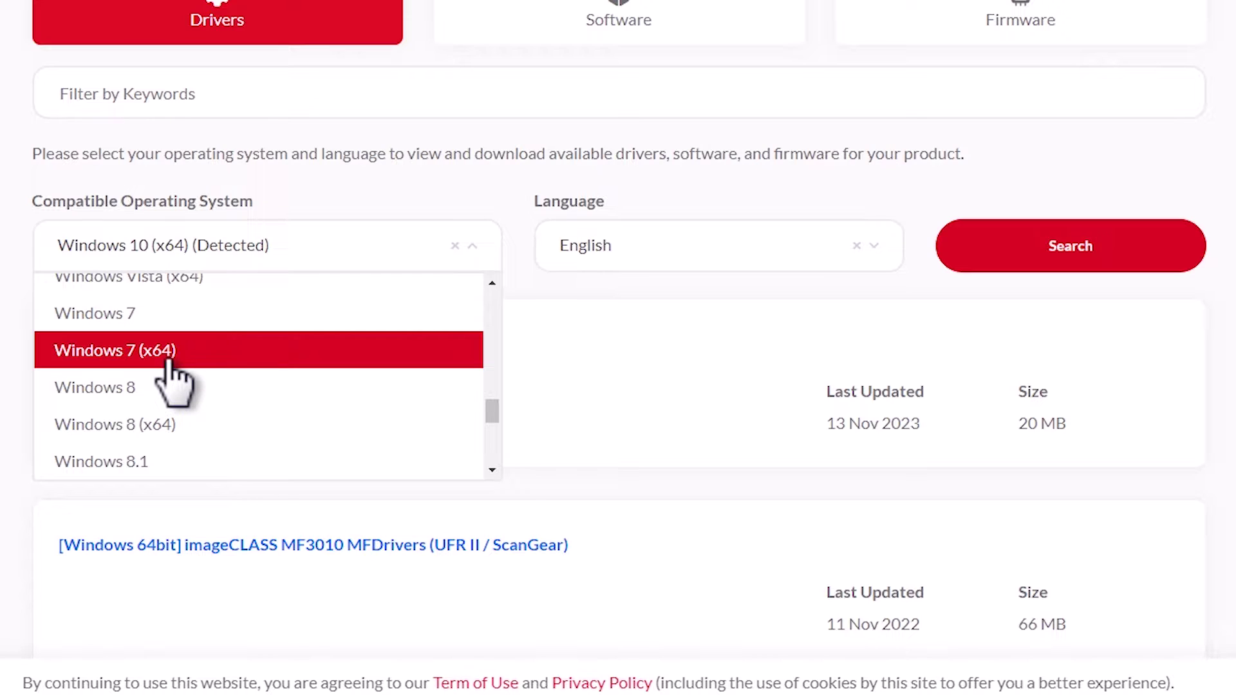
click(204, 325)
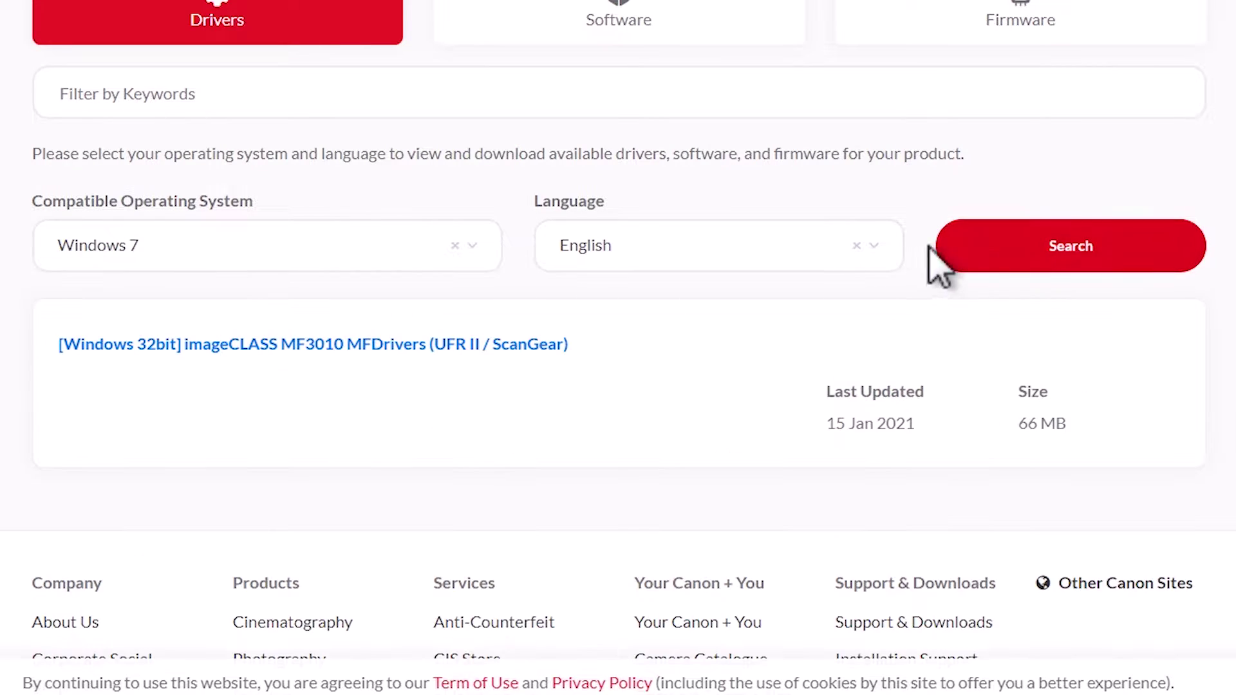
click(1038, 241)
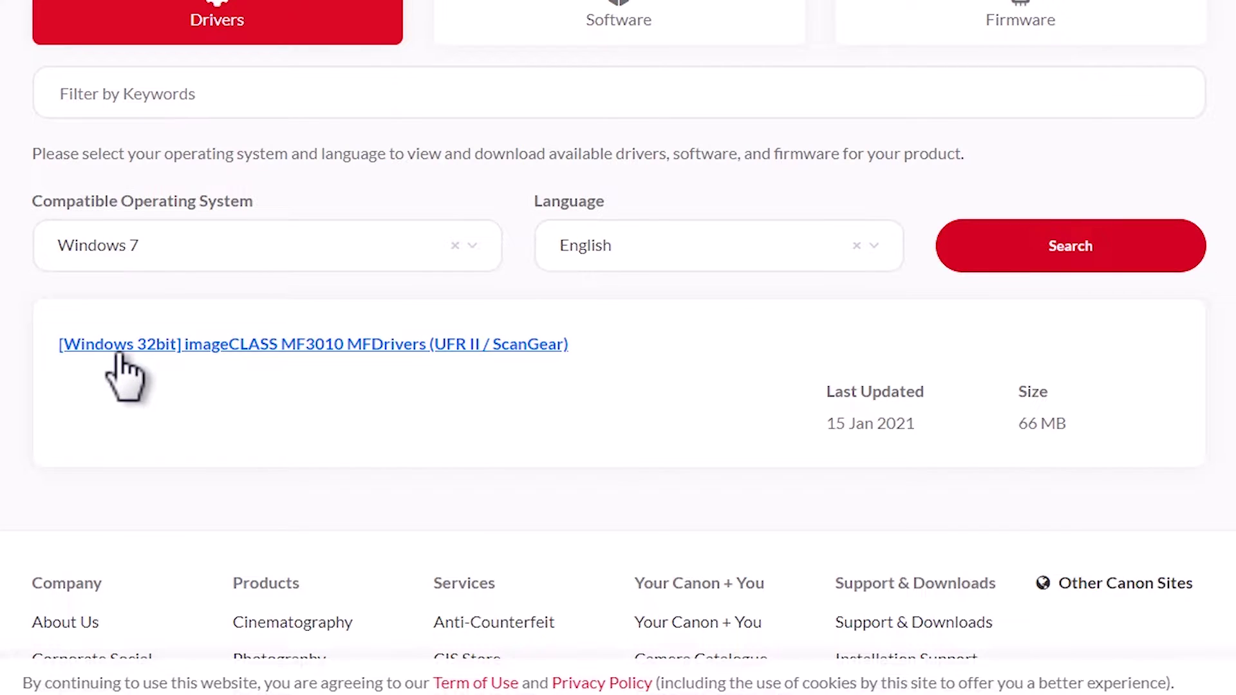
- Download the [Windows 32bit] MF3010 MFDrivers package and show the full downloads list
click(393, 347)
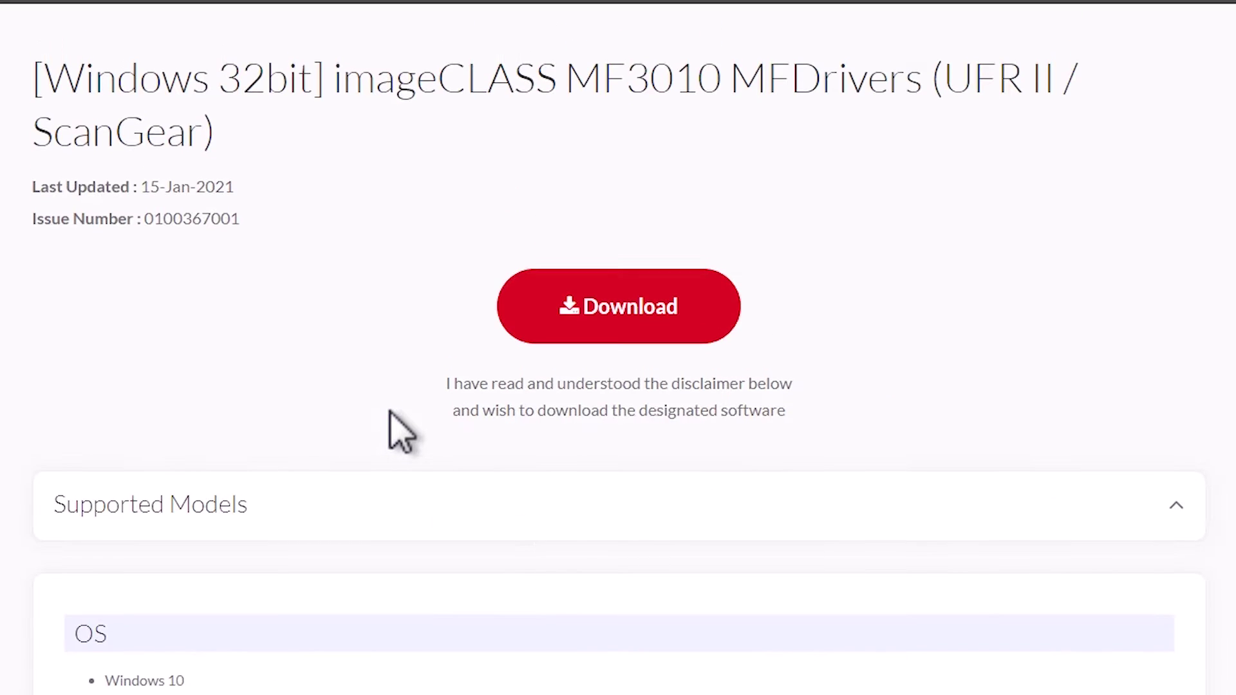
click(658, 314)
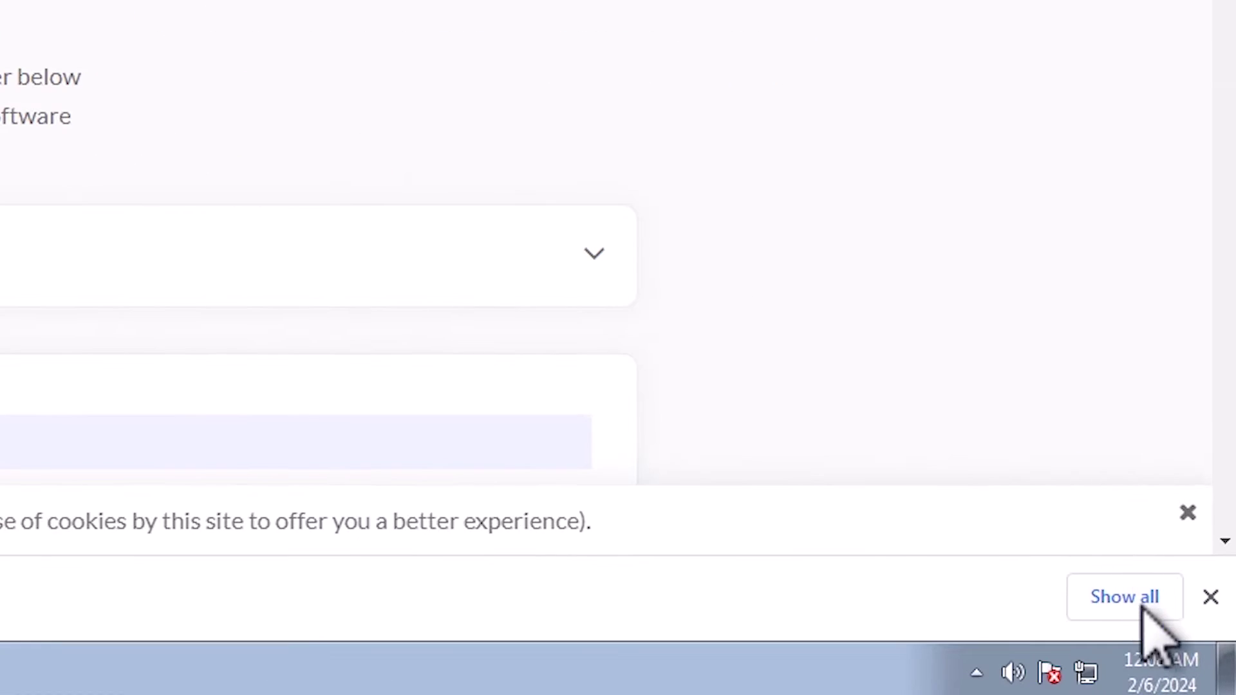
click(1145, 610)
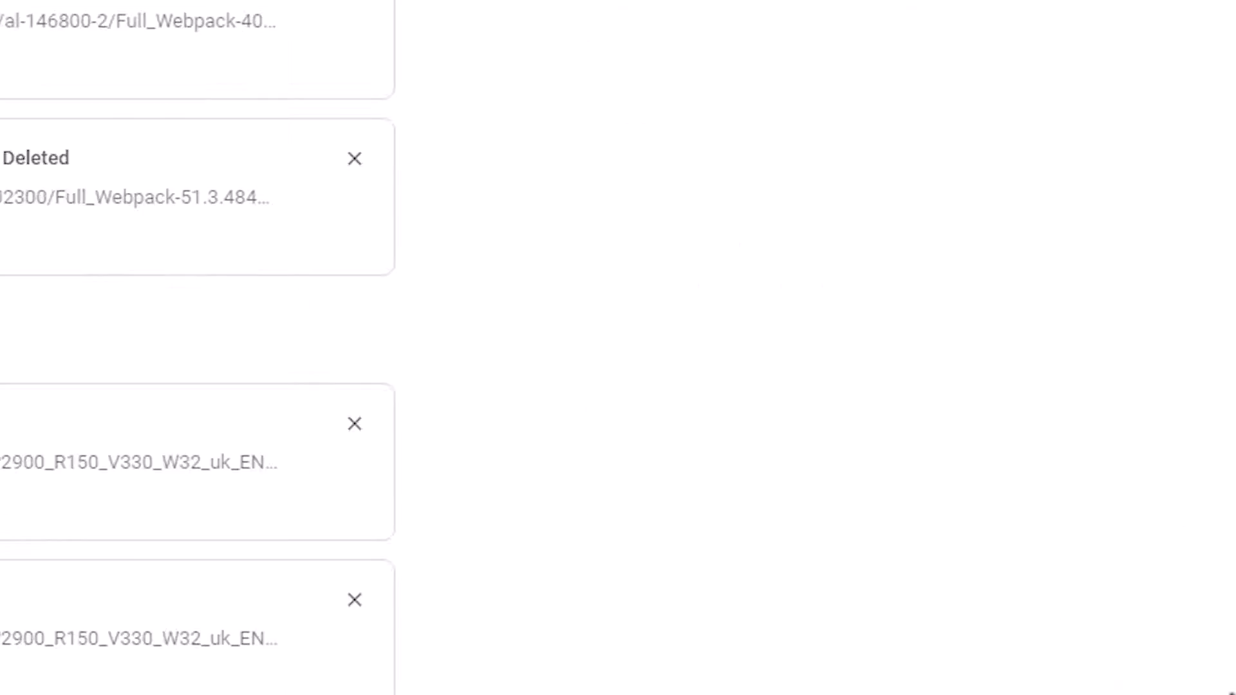
- Move MF3010MFDriverV3901WPEN from Downloads onto the desktop, placing it in the first icon column
click(319, 430)
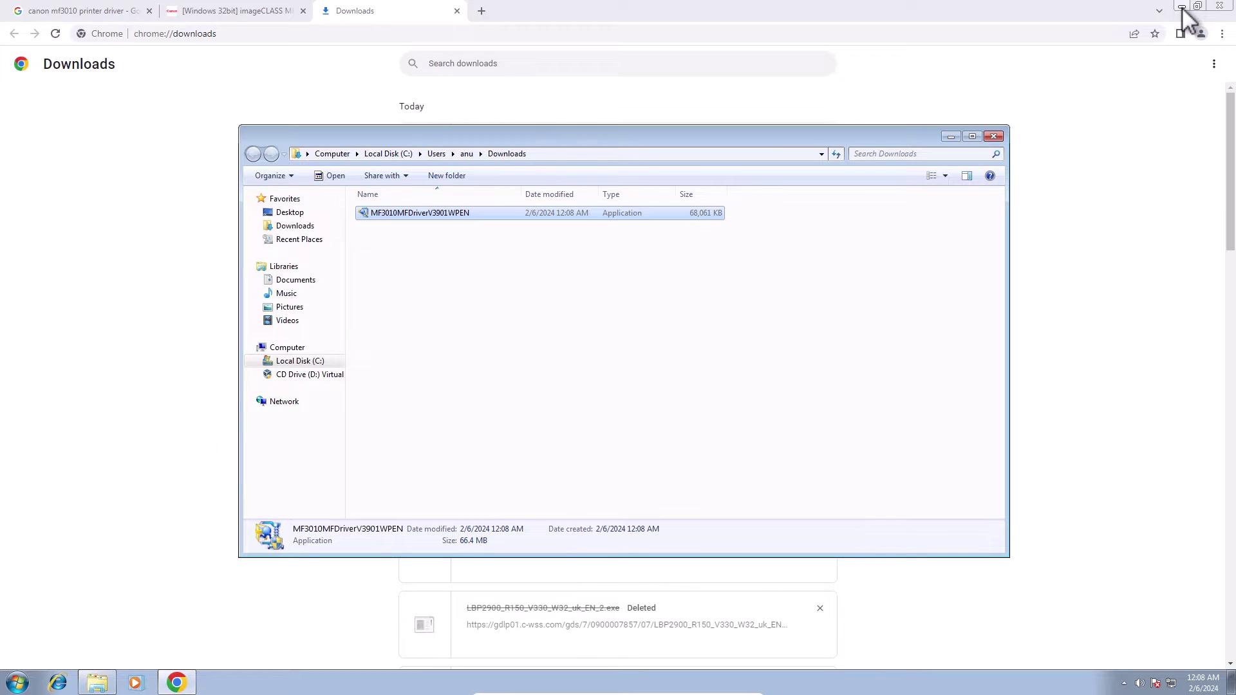
click(1182, 6)
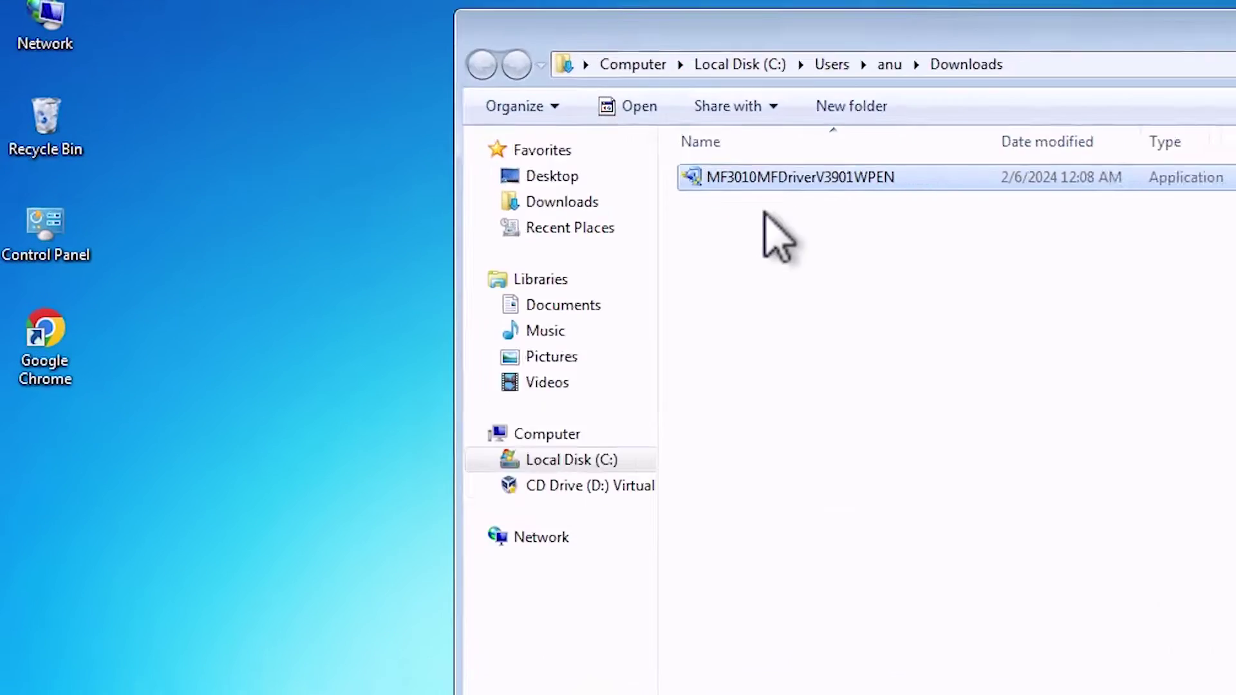
drag(405, 214, 137, 314)
drag(280, 380, 151, 522)
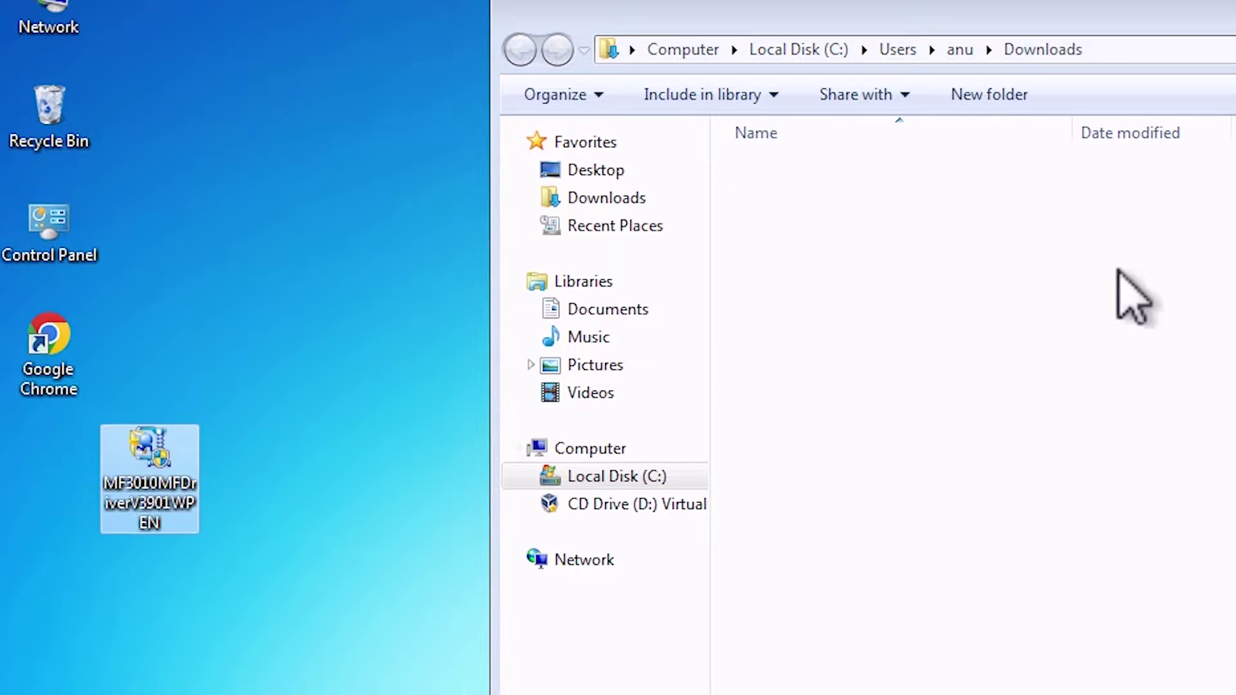
key(alt+F4)
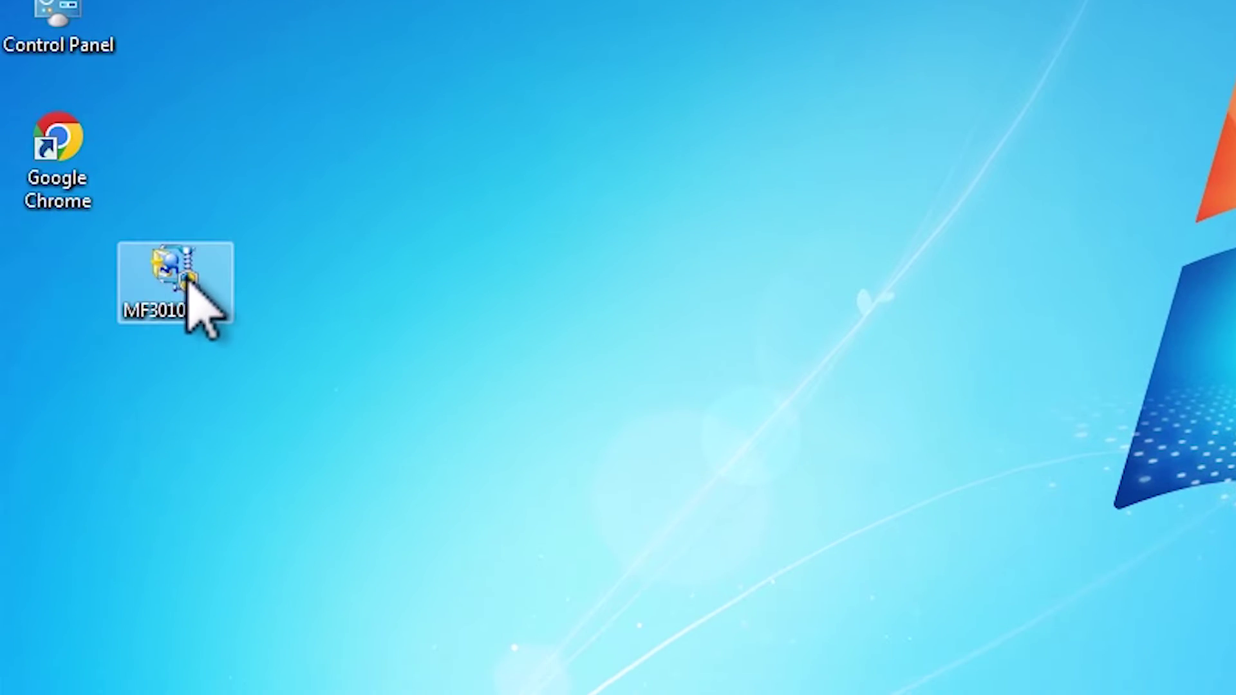
drag(157, 448, 99, 460)
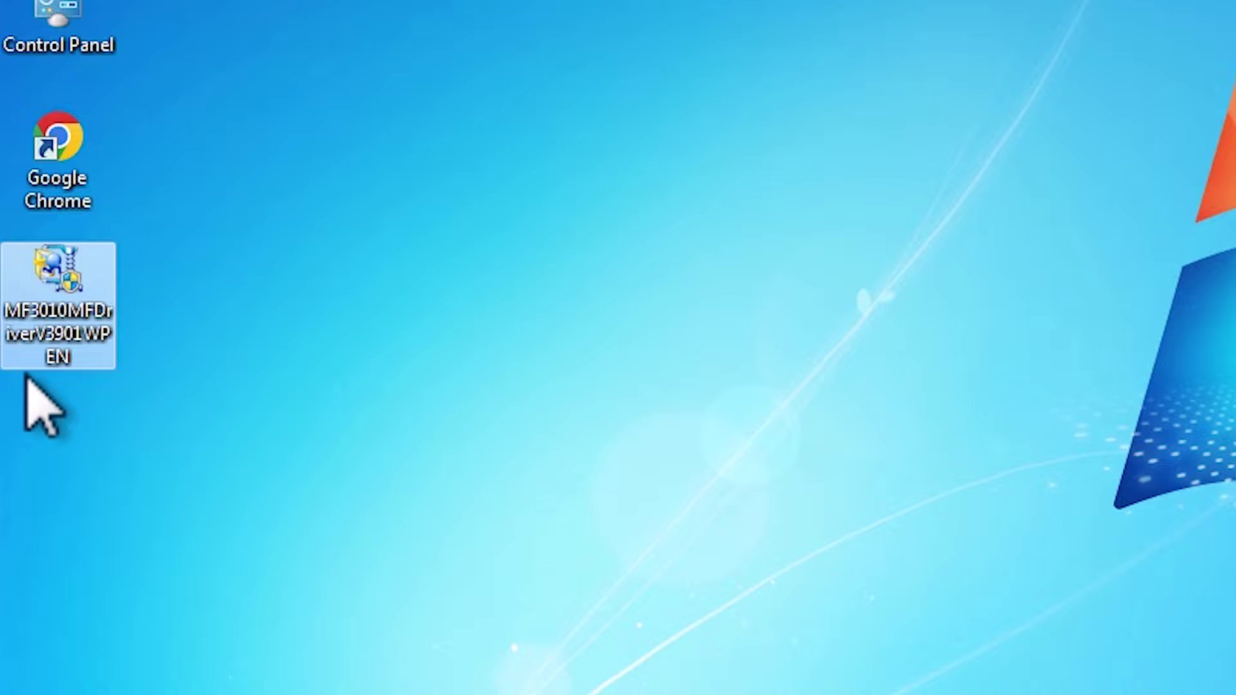
- Extract MF3010MFDriverV3901WPEN with WinRAR's Extract files... into a desktop folder of the same name
right_click(75, 320)
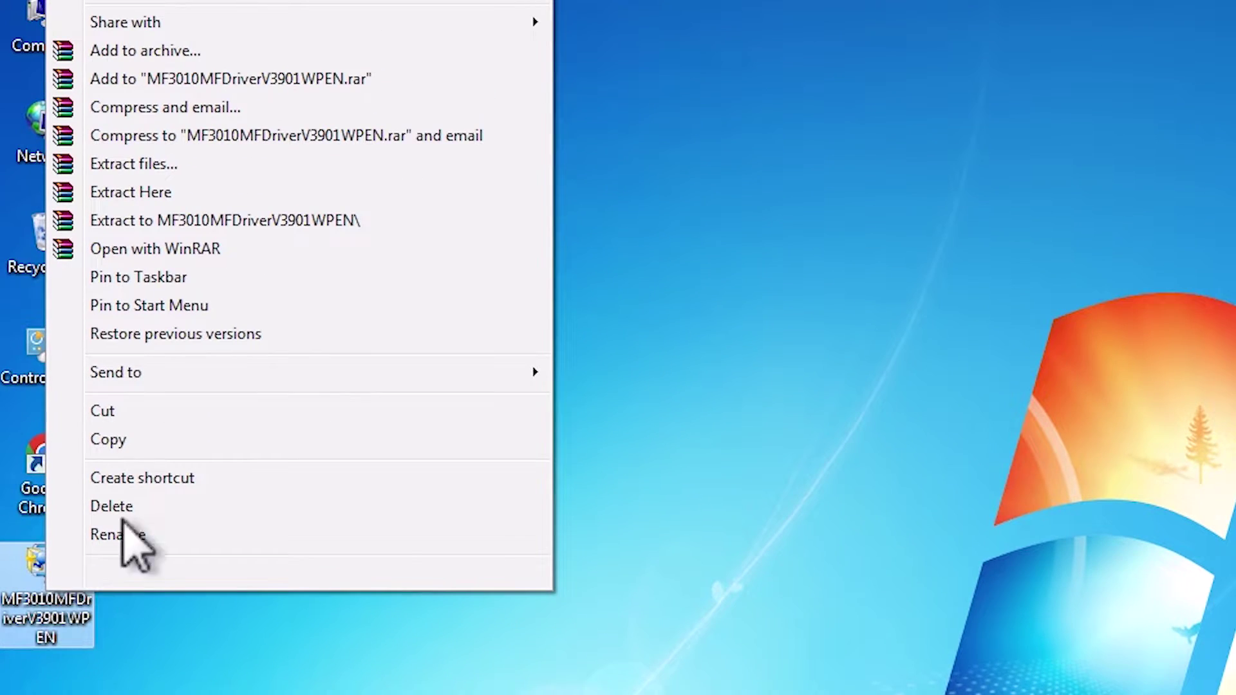
click(171, 173)
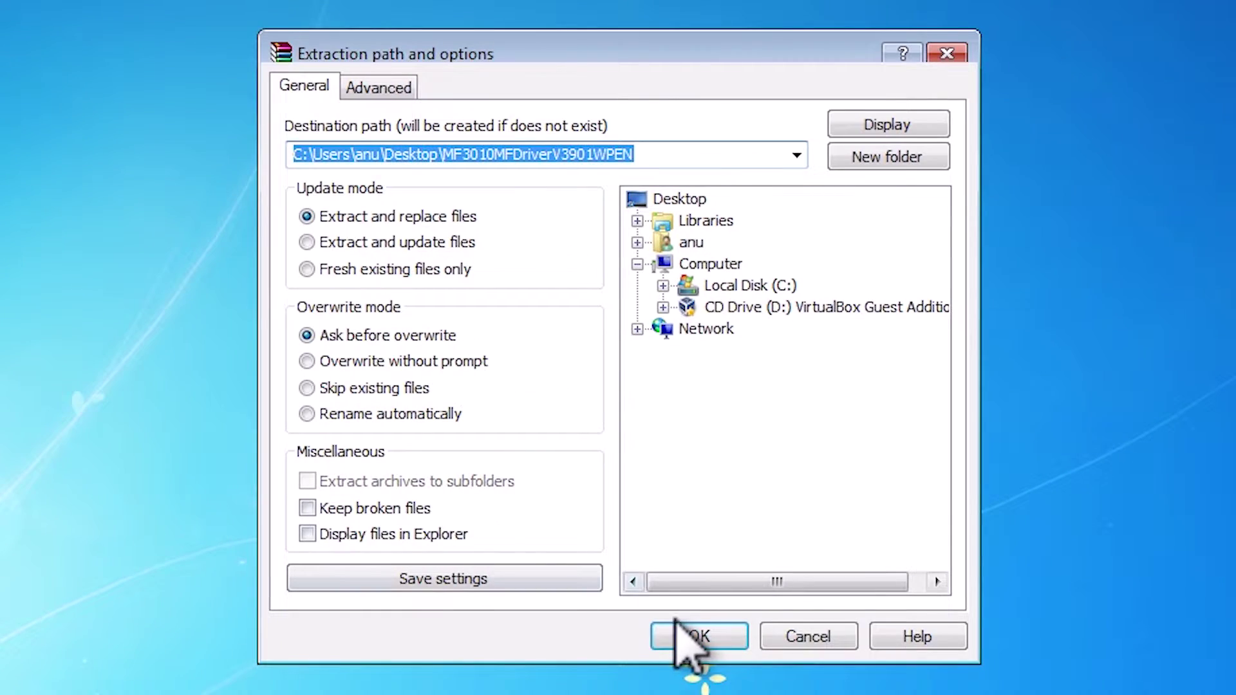
click(690, 638)
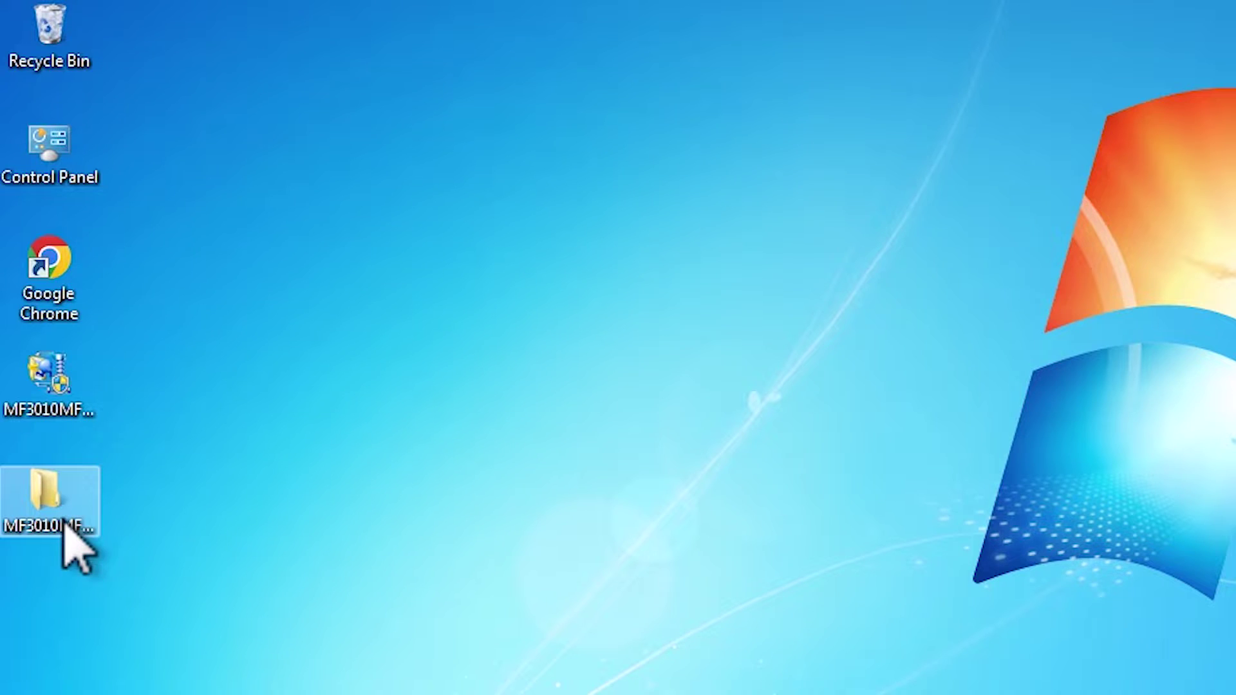
- Browse the extracted folder down to DRIVERS > uk_eng > 32bit, then open Control Panel
double_click(65, 528)
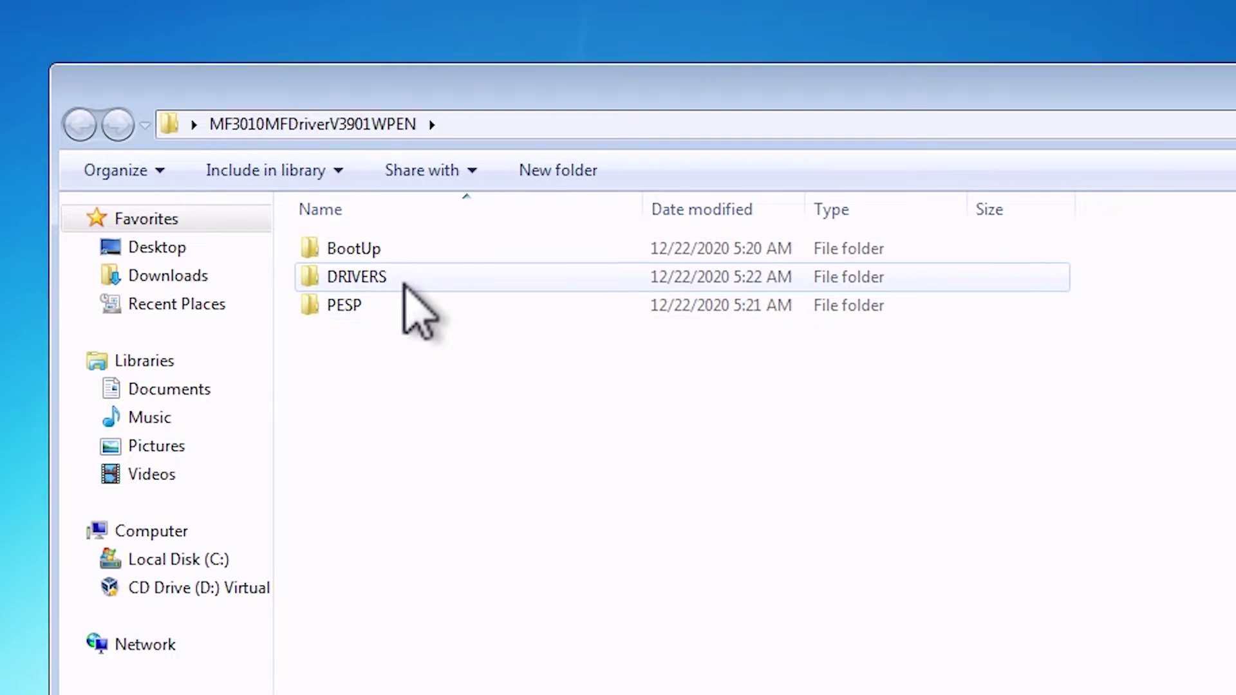
double_click(404, 284)
double_click(390, 250)
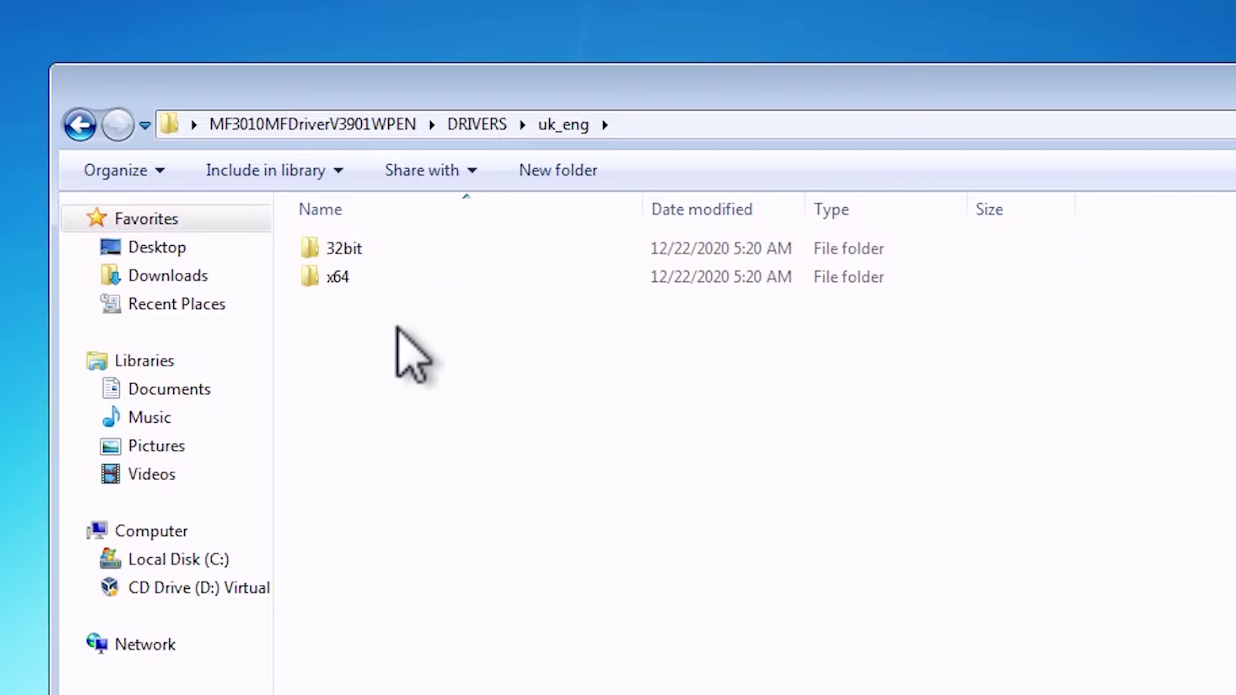
double_click(382, 255)
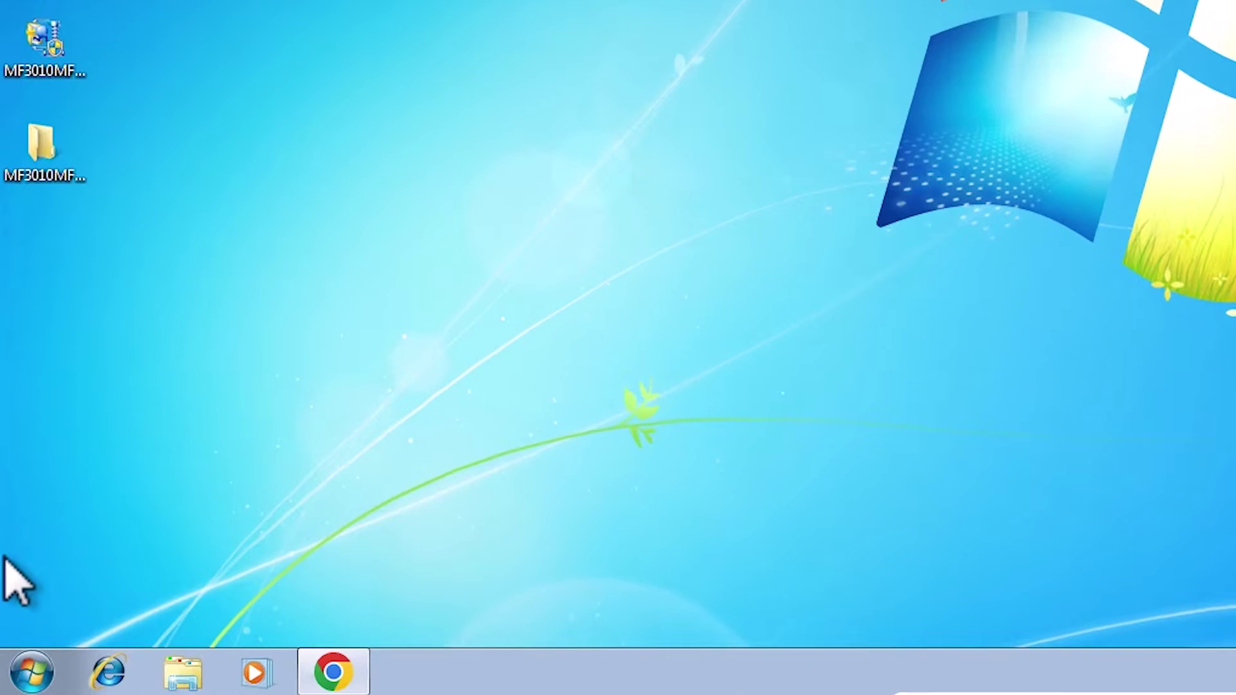
click(9, 680)
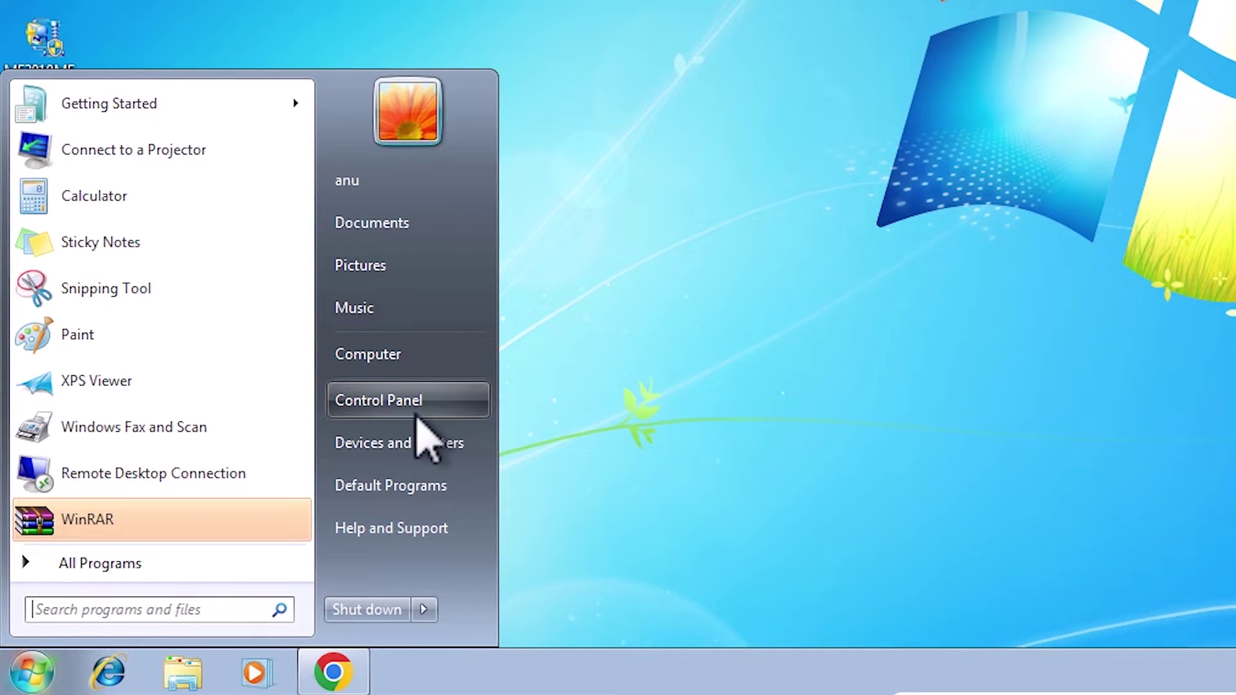
click(417, 412)
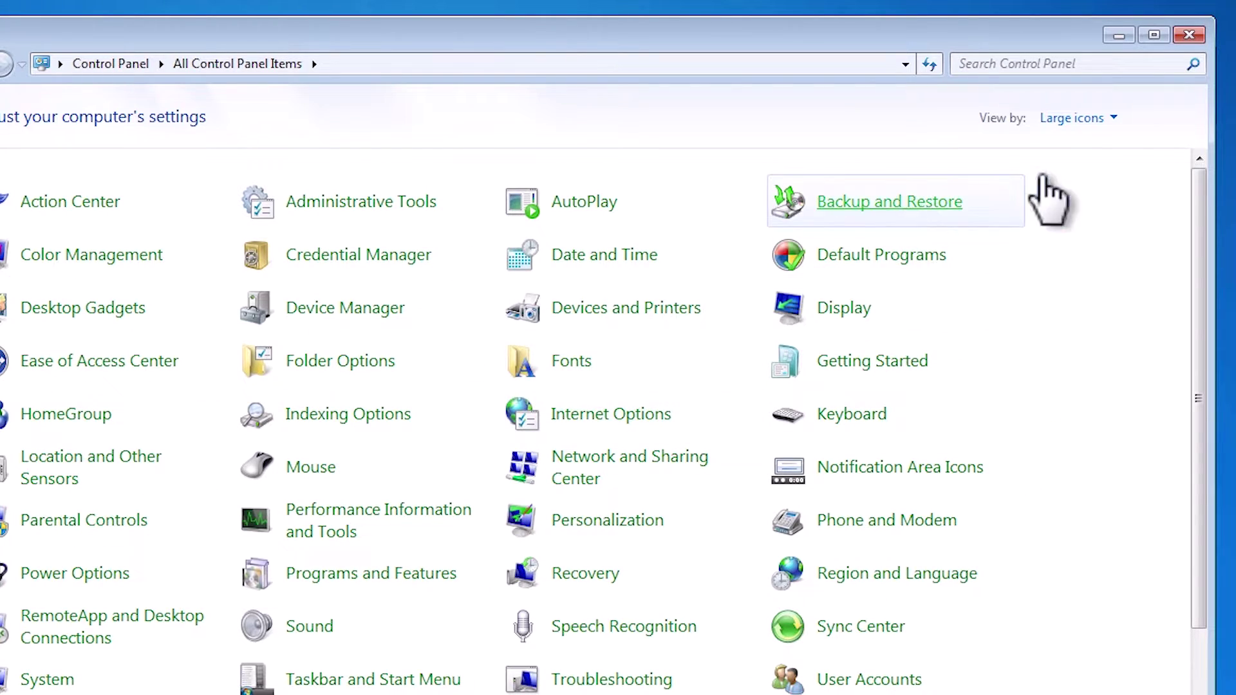
- Show Control Panel items as Large icons and open Devices and Printers
click(1081, 121)
click(1068, 146)
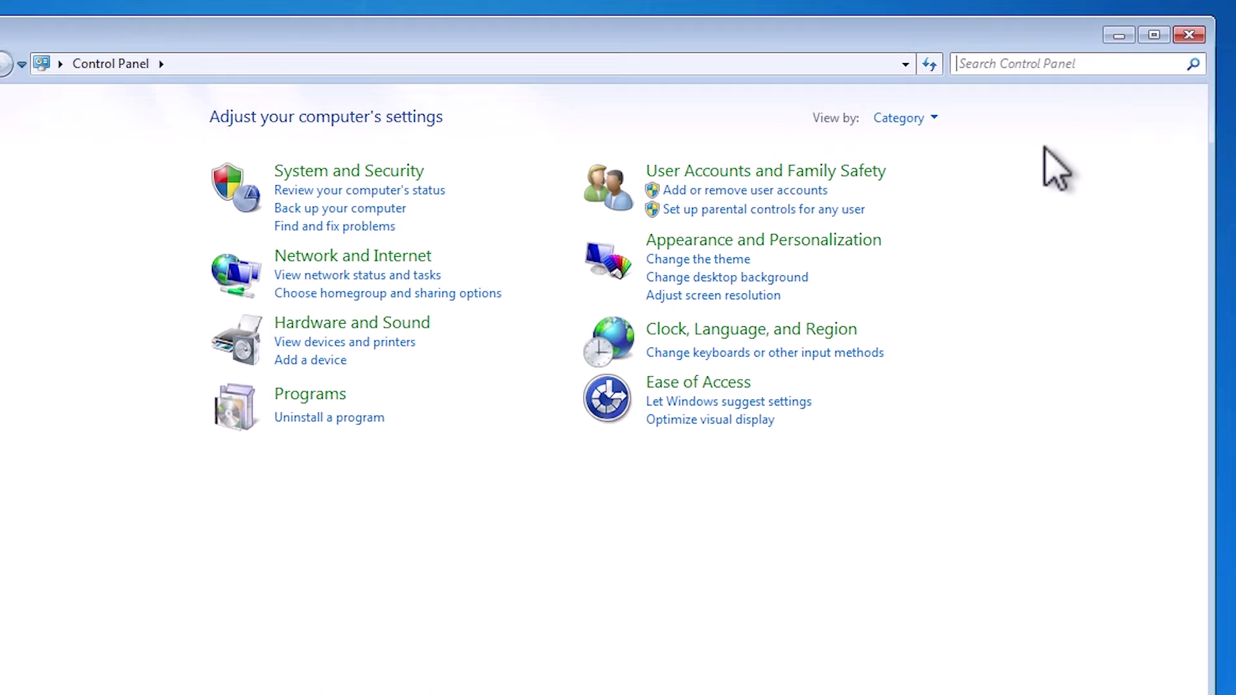
click(917, 118)
click(966, 177)
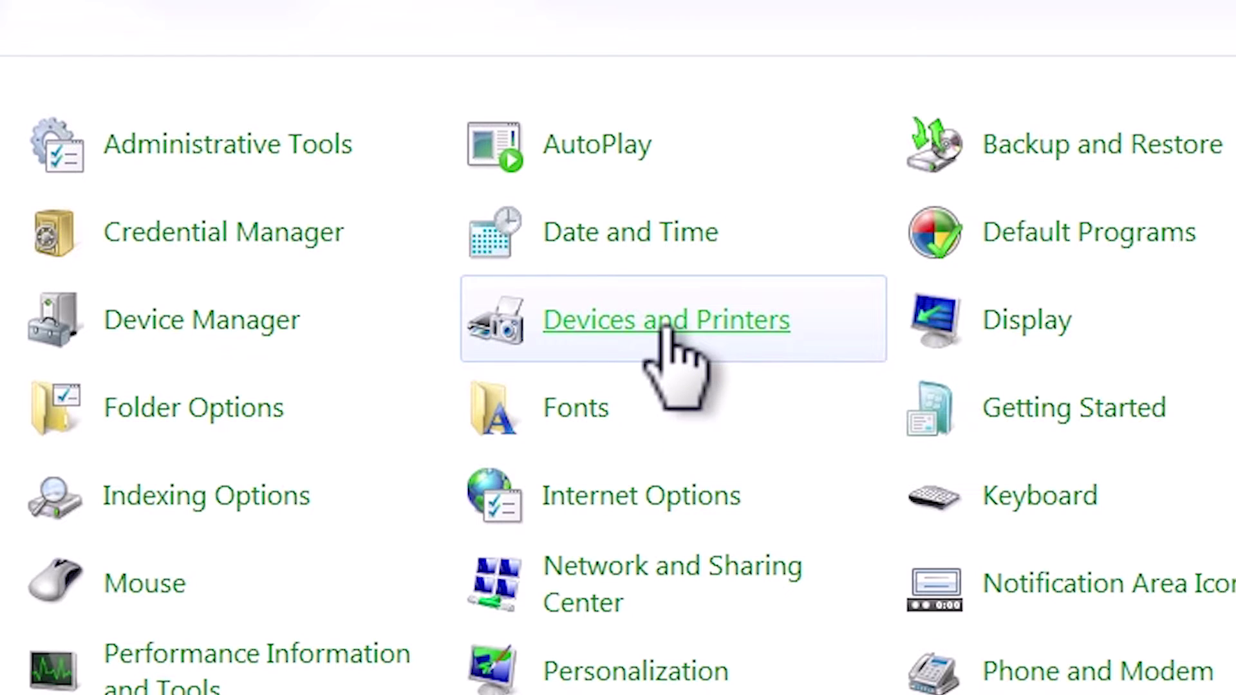
click(664, 324)
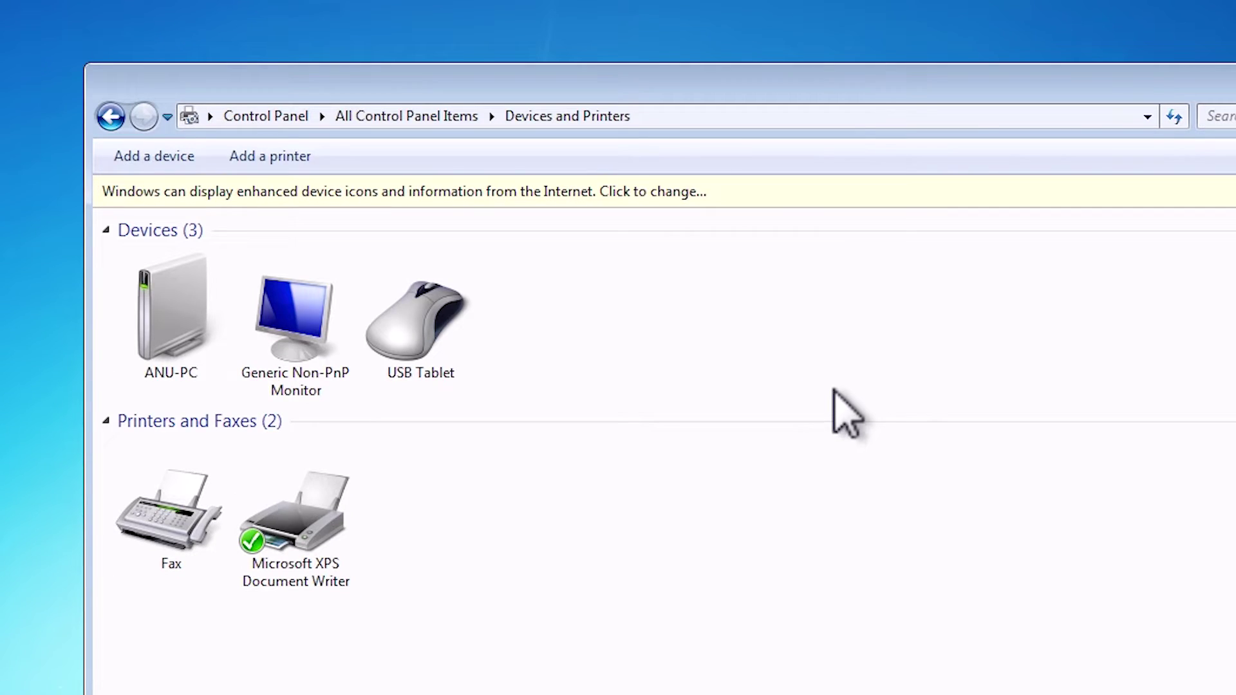
- Add a local printer on port USB_001 (Local Port) and choose Have Disk for its driver
click(312, 161)
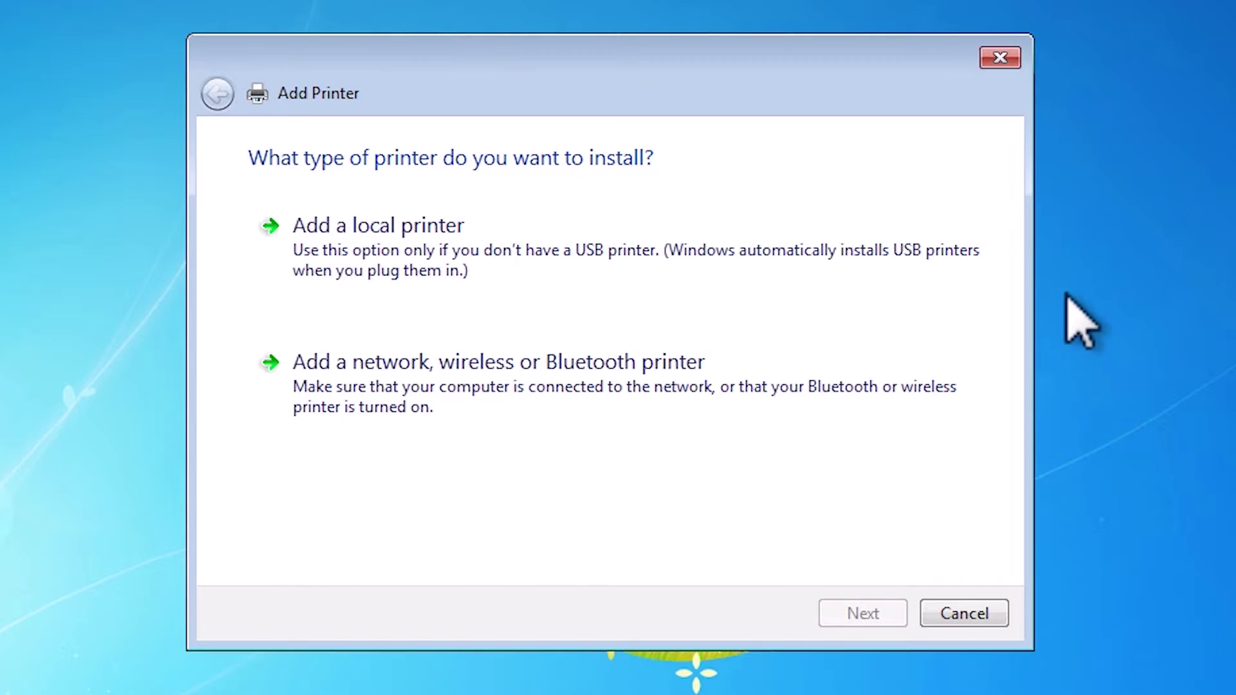
click(394, 277)
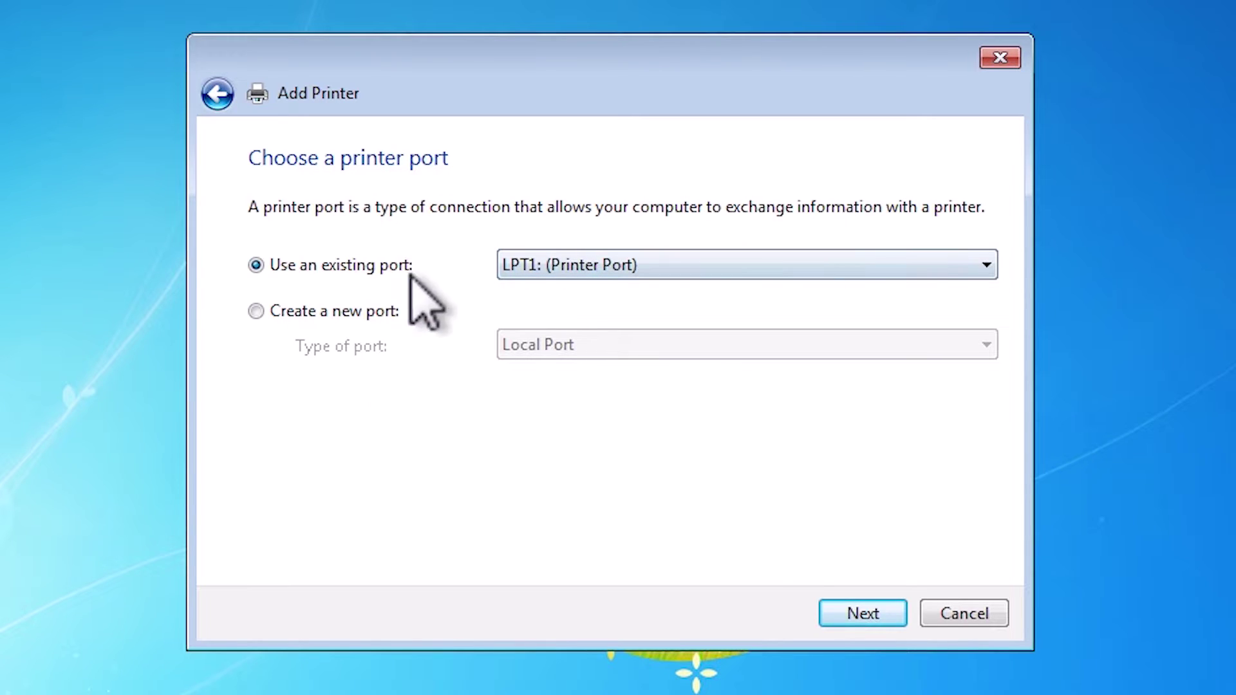
click(664, 270)
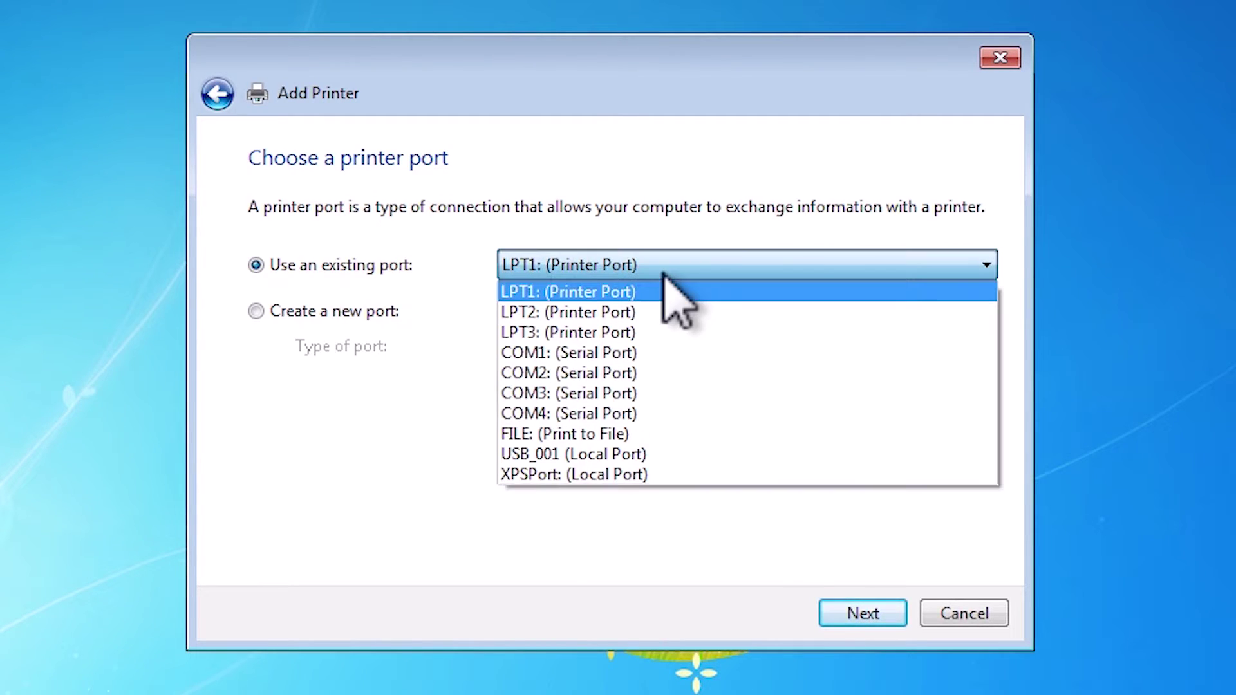
click(669, 455)
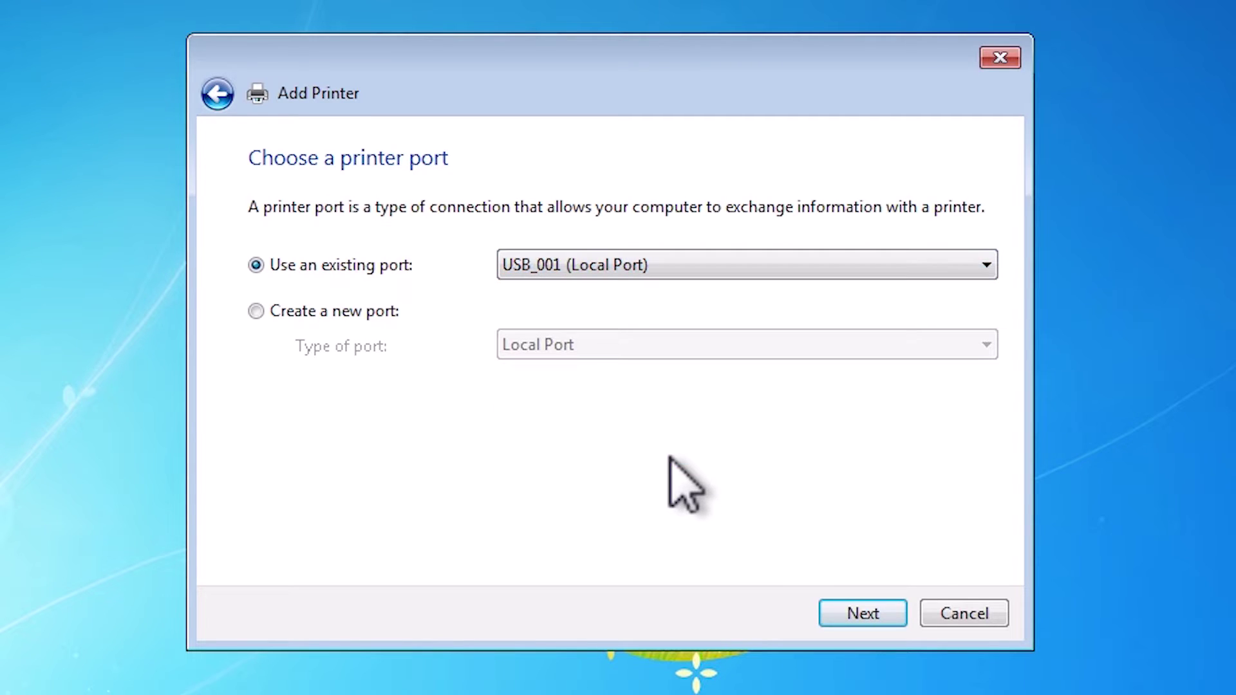
click(864, 613)
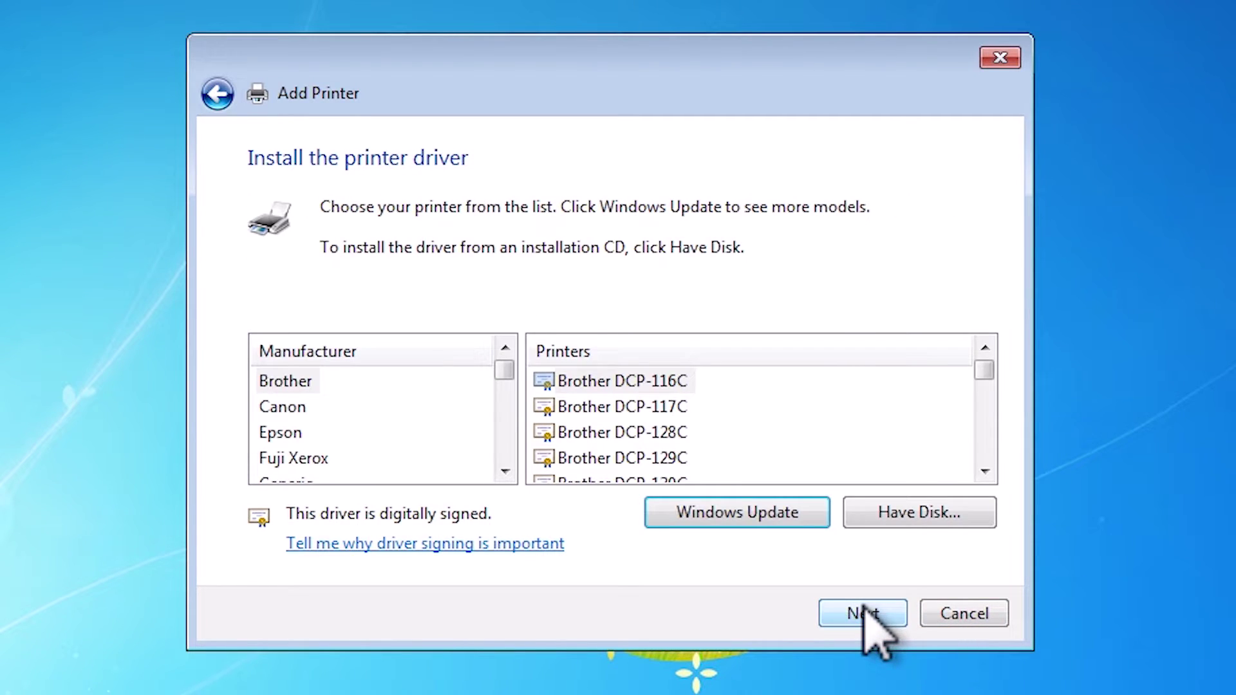
click(989, 514)
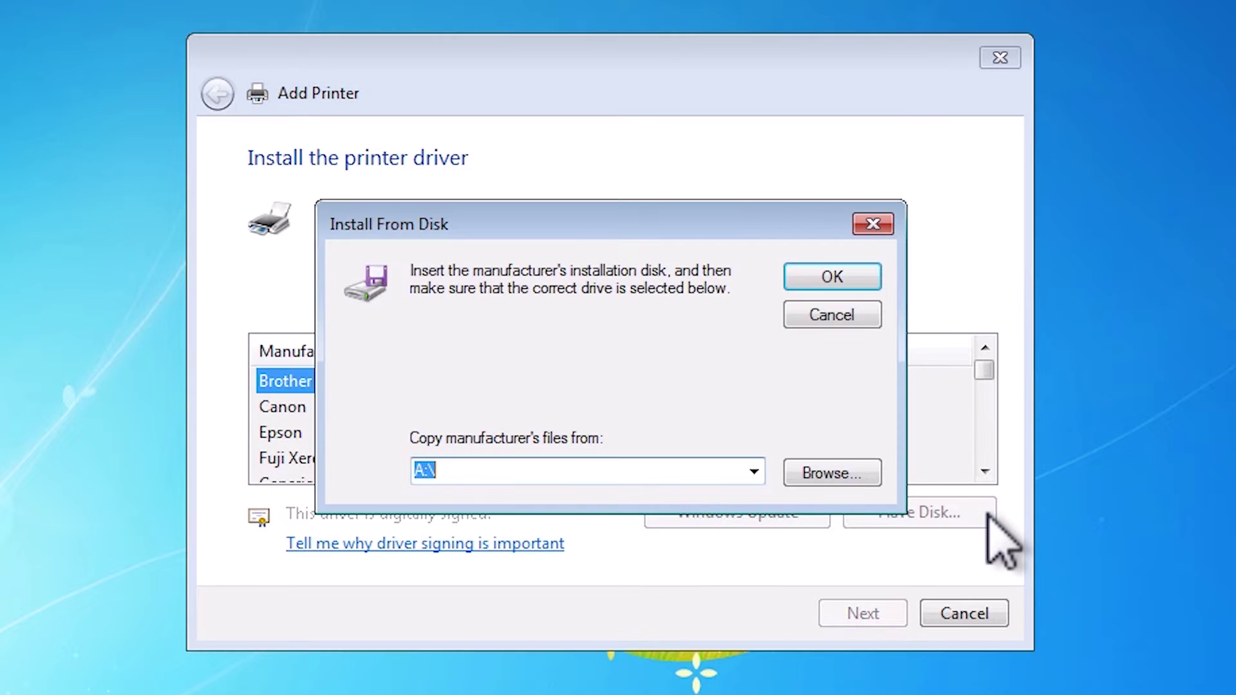
- Load the CNLB0K setup file from Desktop > MF3010MFDriverV3901WPEN > DRIVERS > uk_eng > 32bit > Driver
click(831, 471)
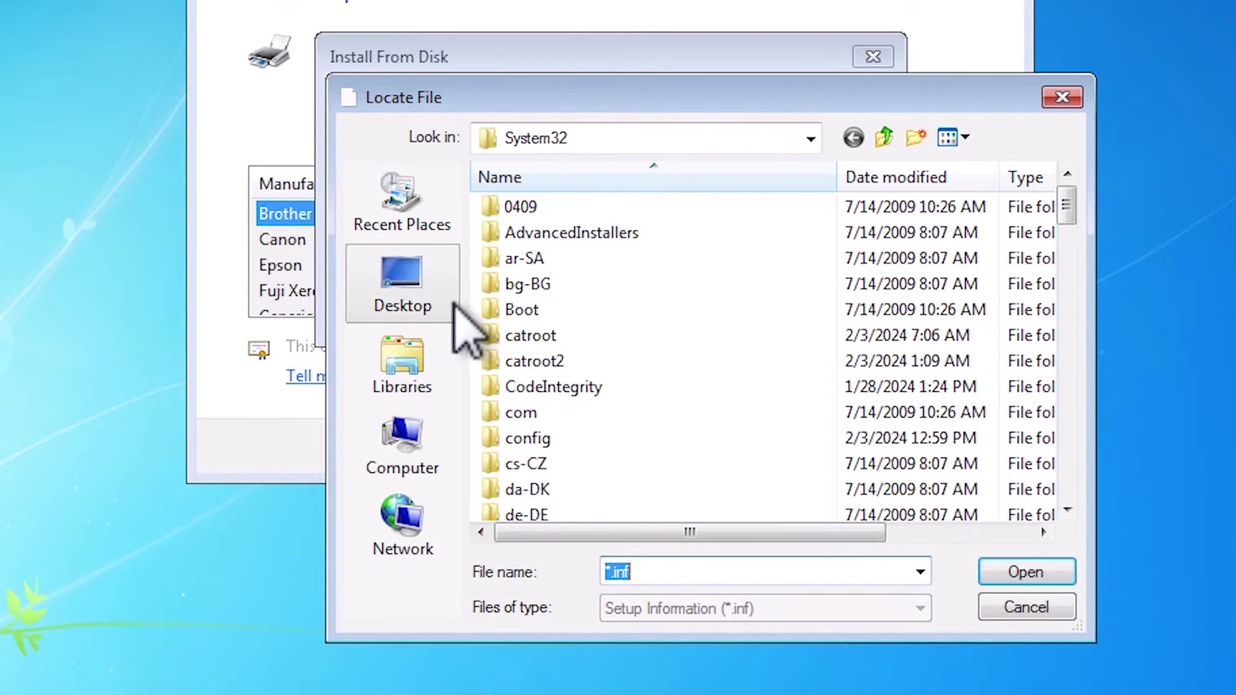
click(417, 308)
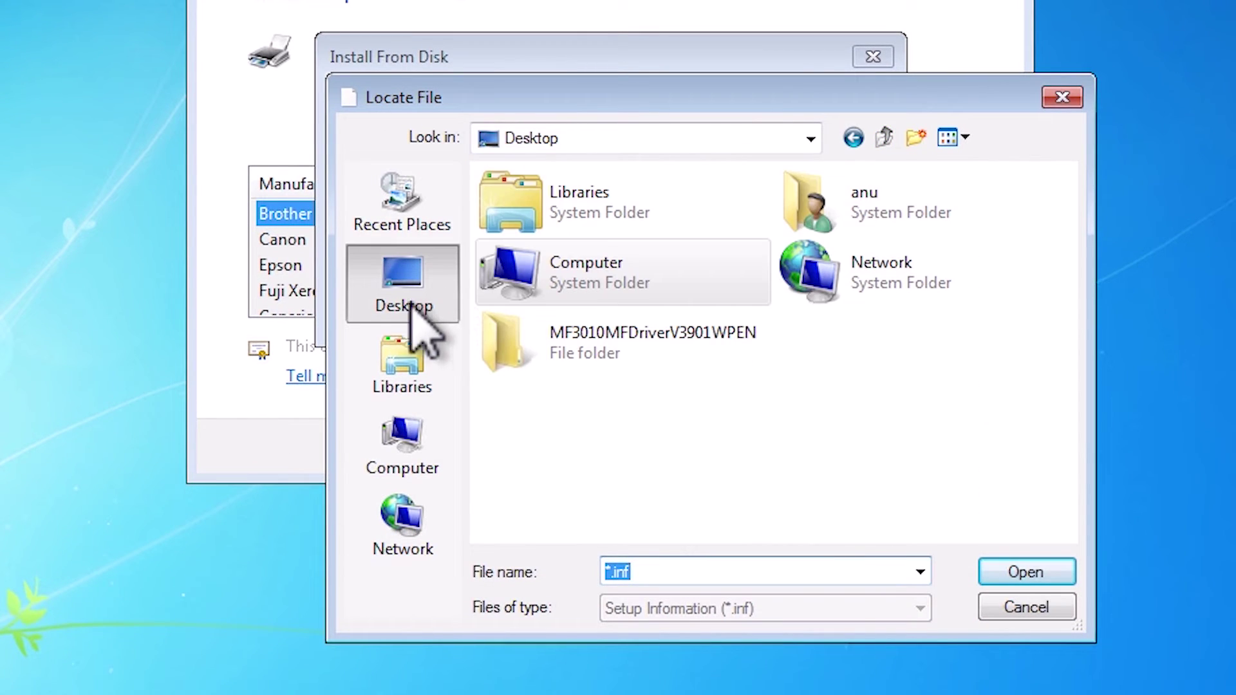
double_click(576, 343)
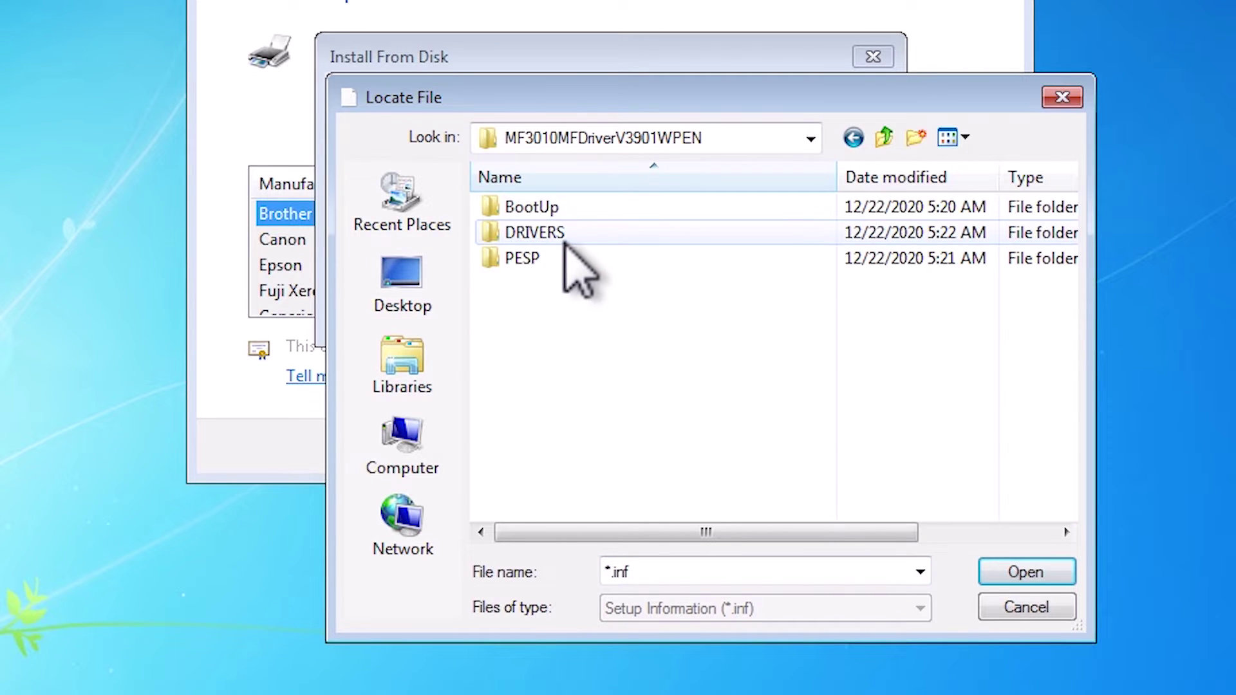
double_click(562, 234)
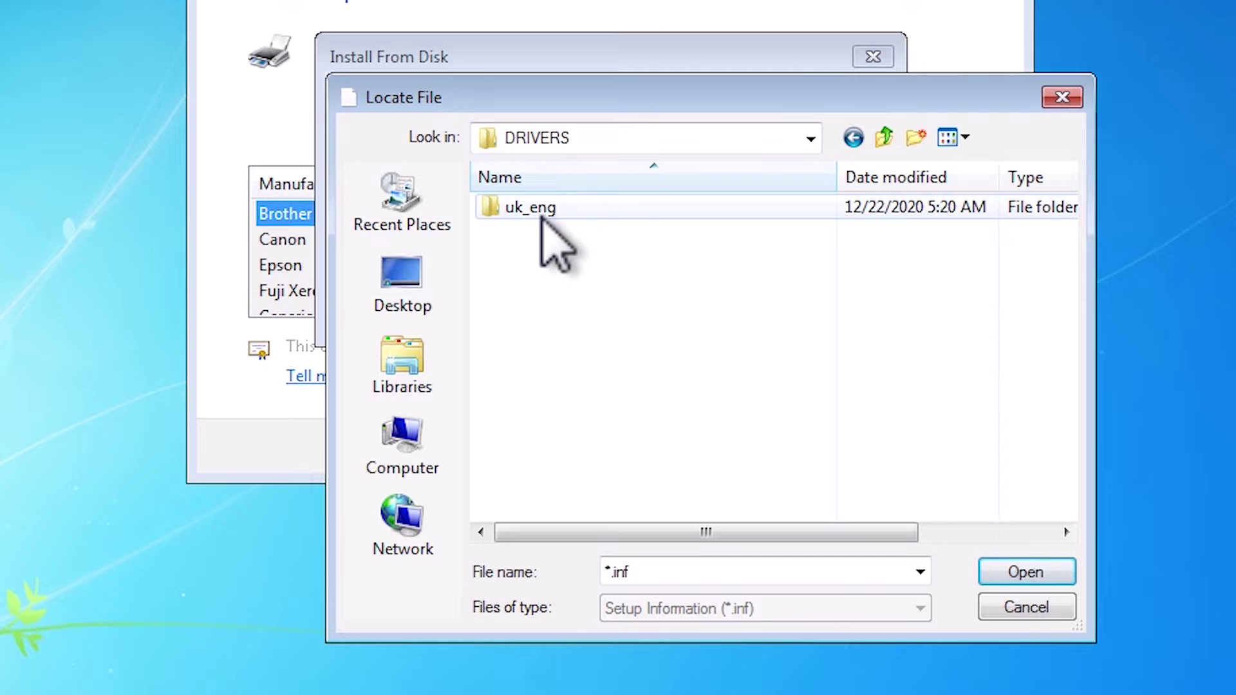
double_click(549, 213)
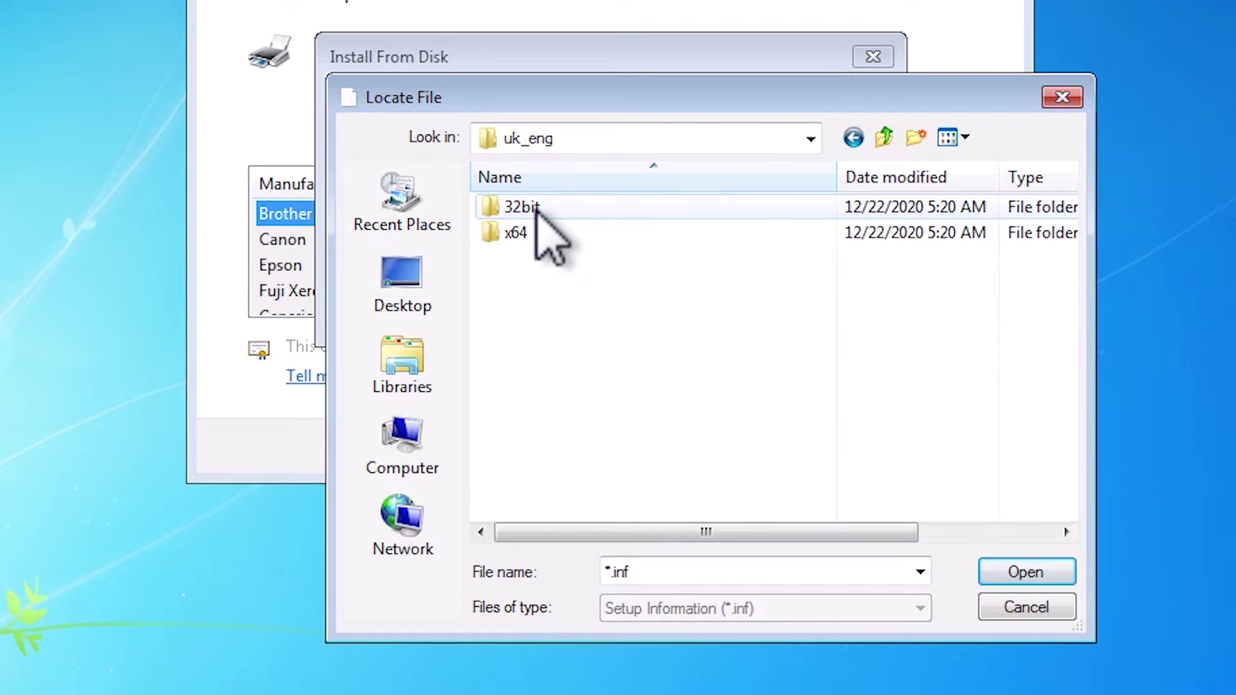
double_click(537, 207)
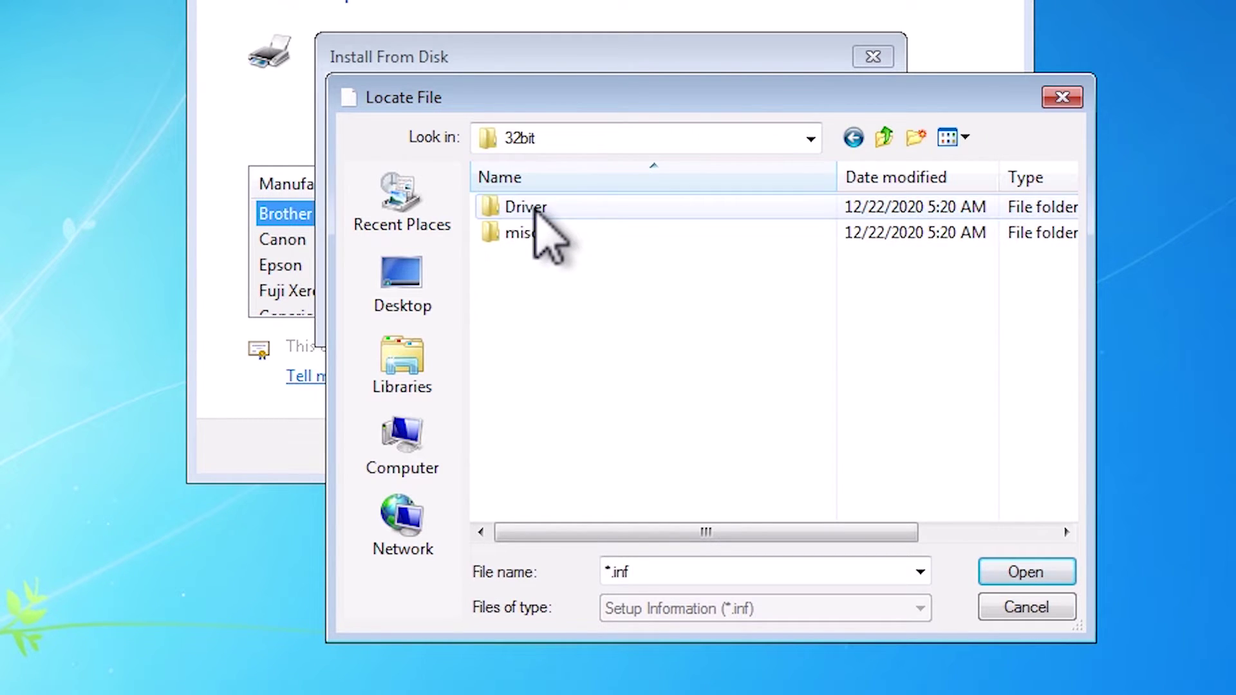
double_click(537, 207)
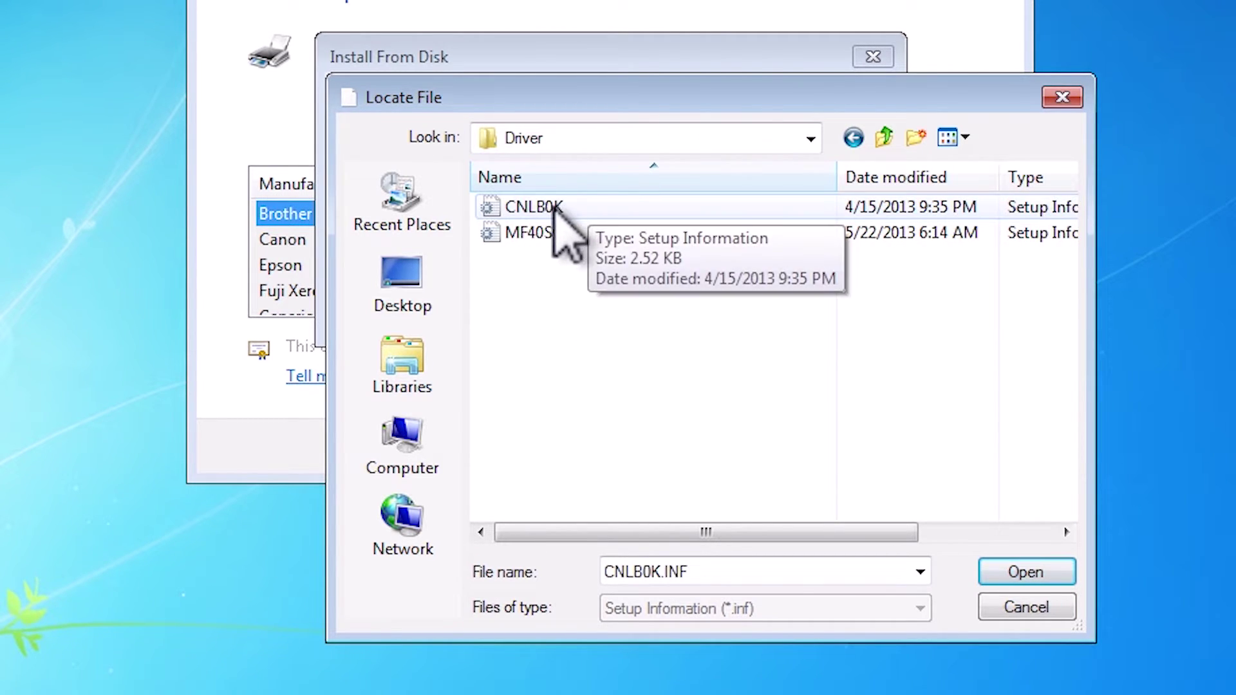
click(550, 234)
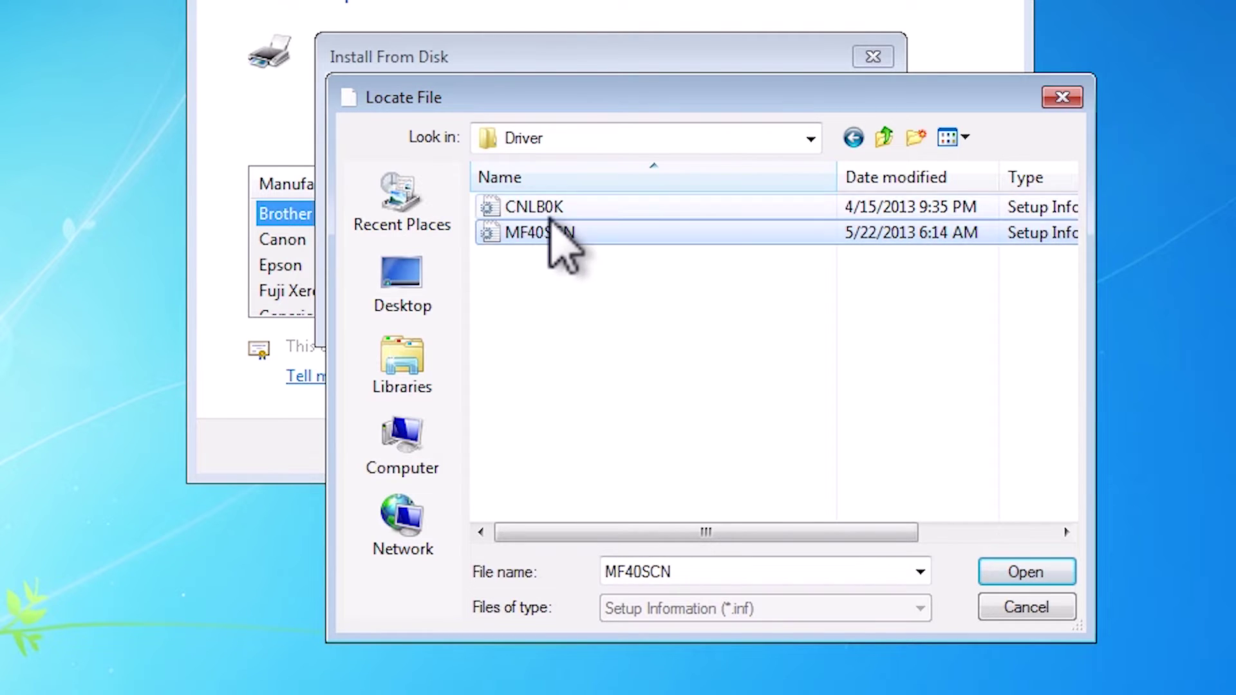
click(550, 217)
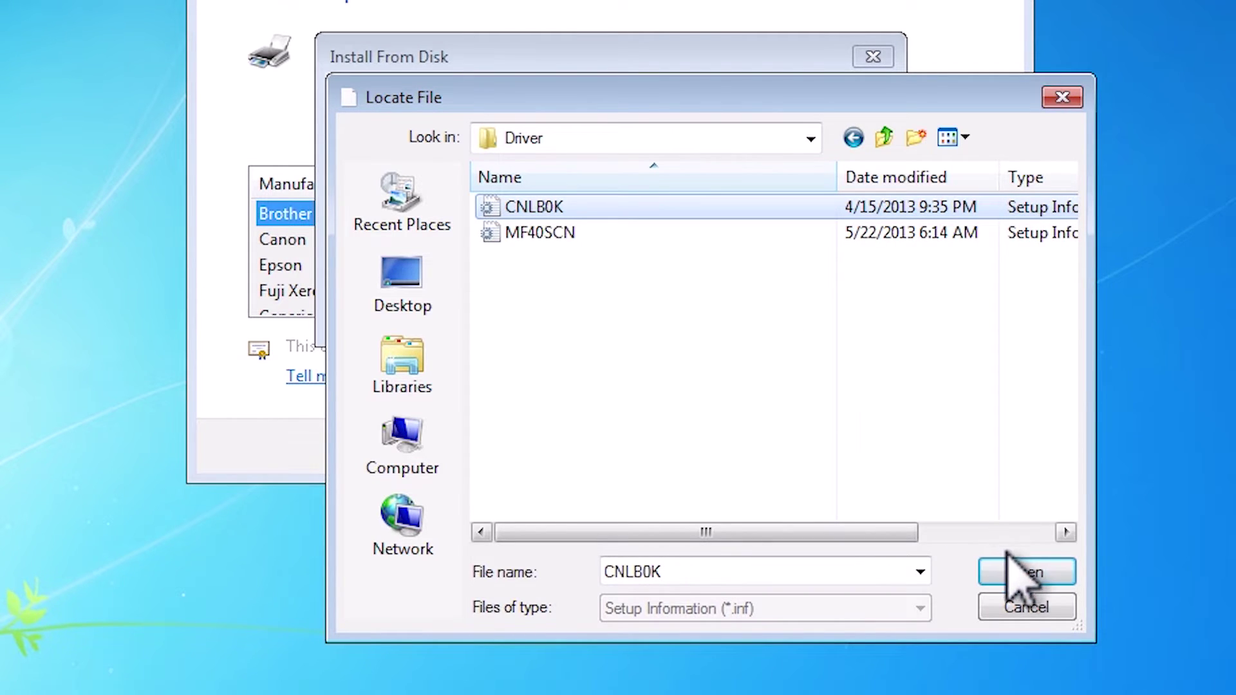
click(1014, 573)
click(834, 280)
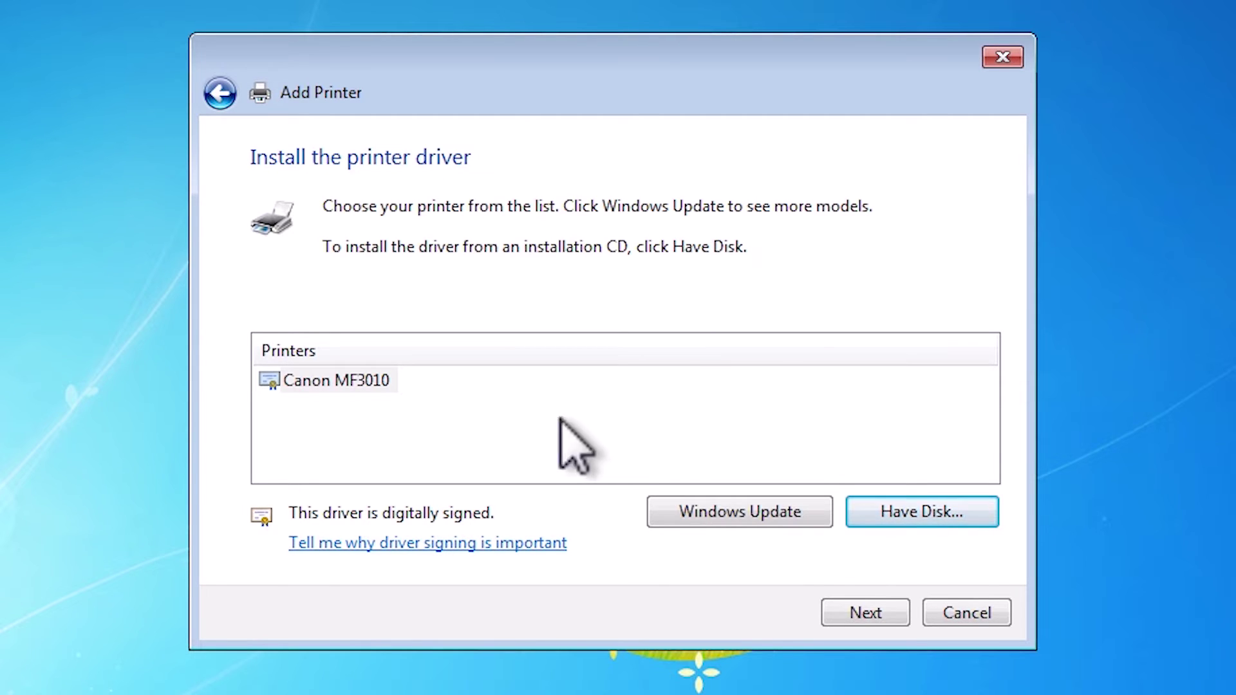
- Install Canon MF3010 with its default printer name and finish the wizard
click(363, 385)
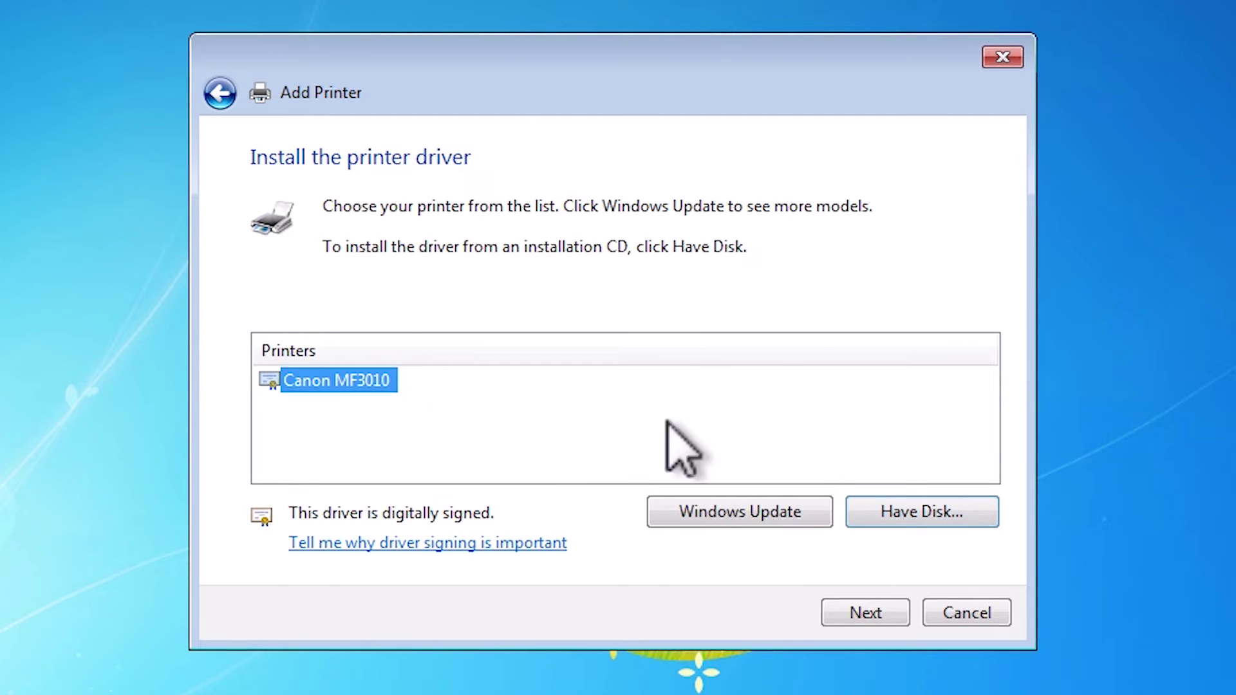
click(866, 612)
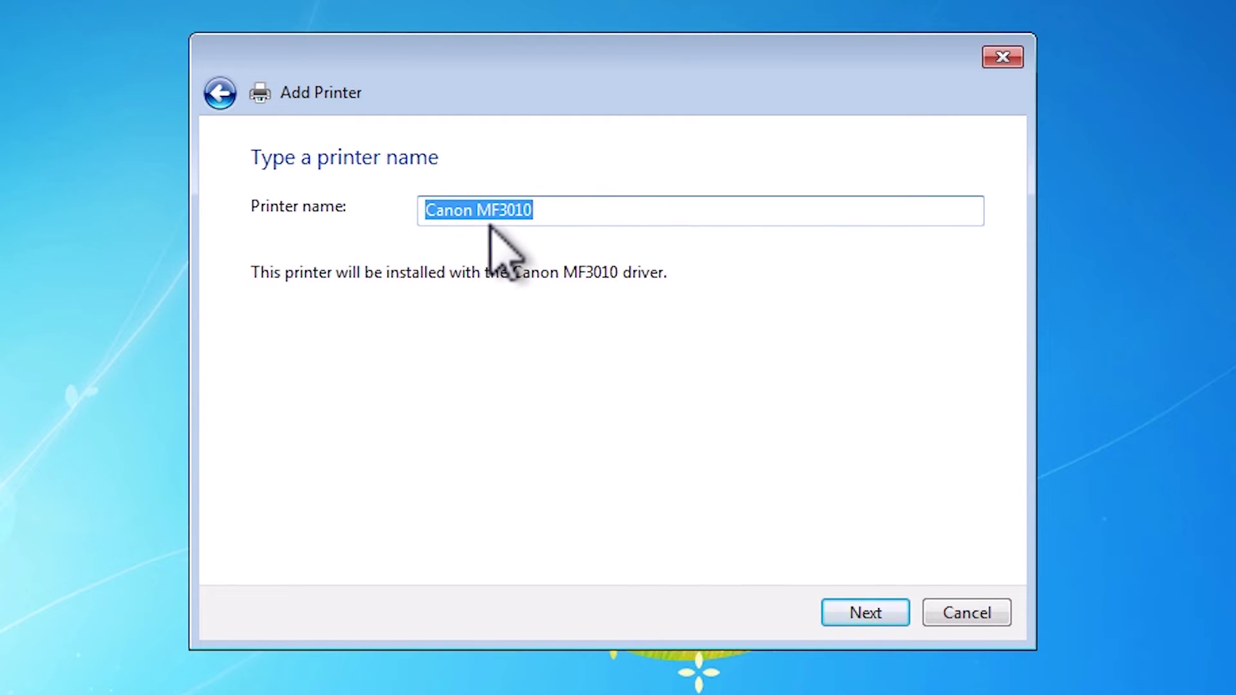
click(864, 608)
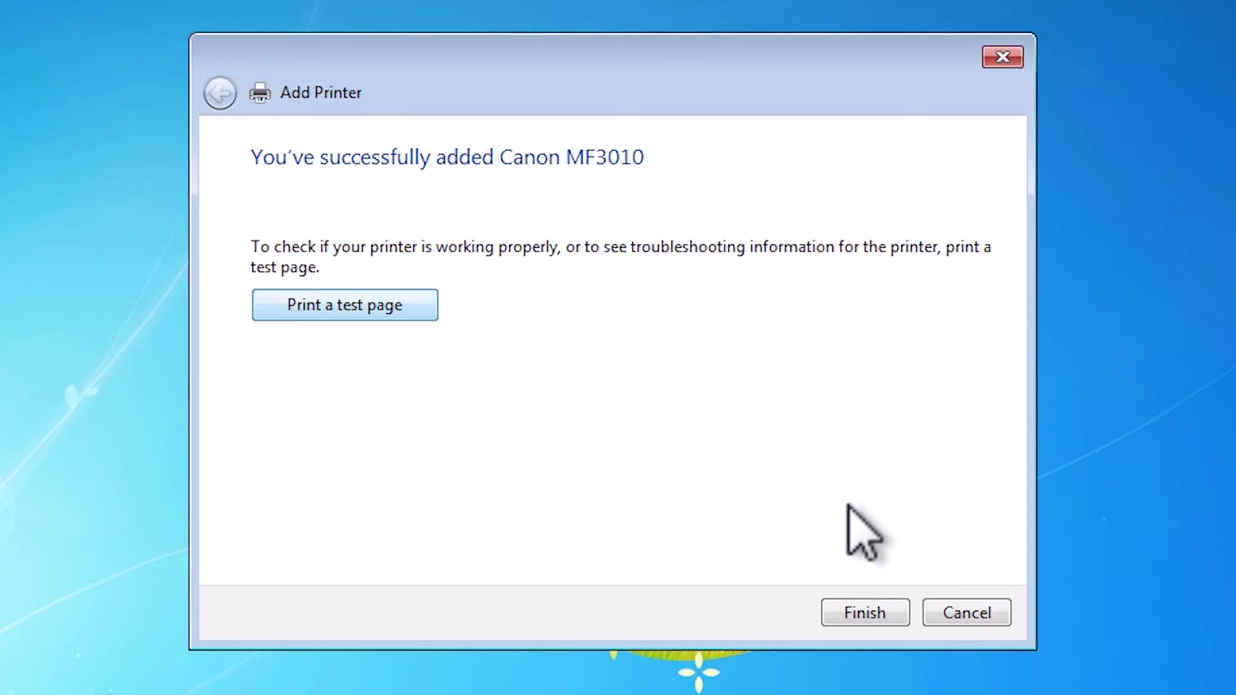
click(862, 609)
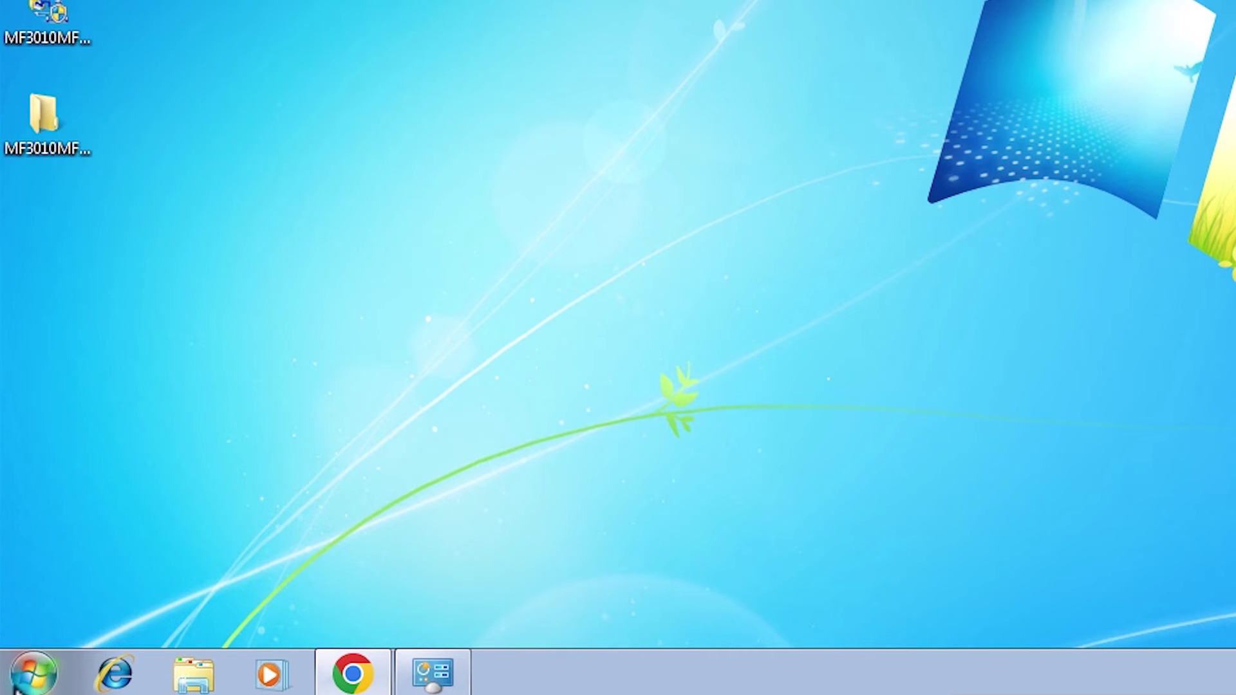
- Go to Devices and Printers through Control Panel to confirm Canon MF3010 is listed as default
click(26, 676)
click(362, 385)
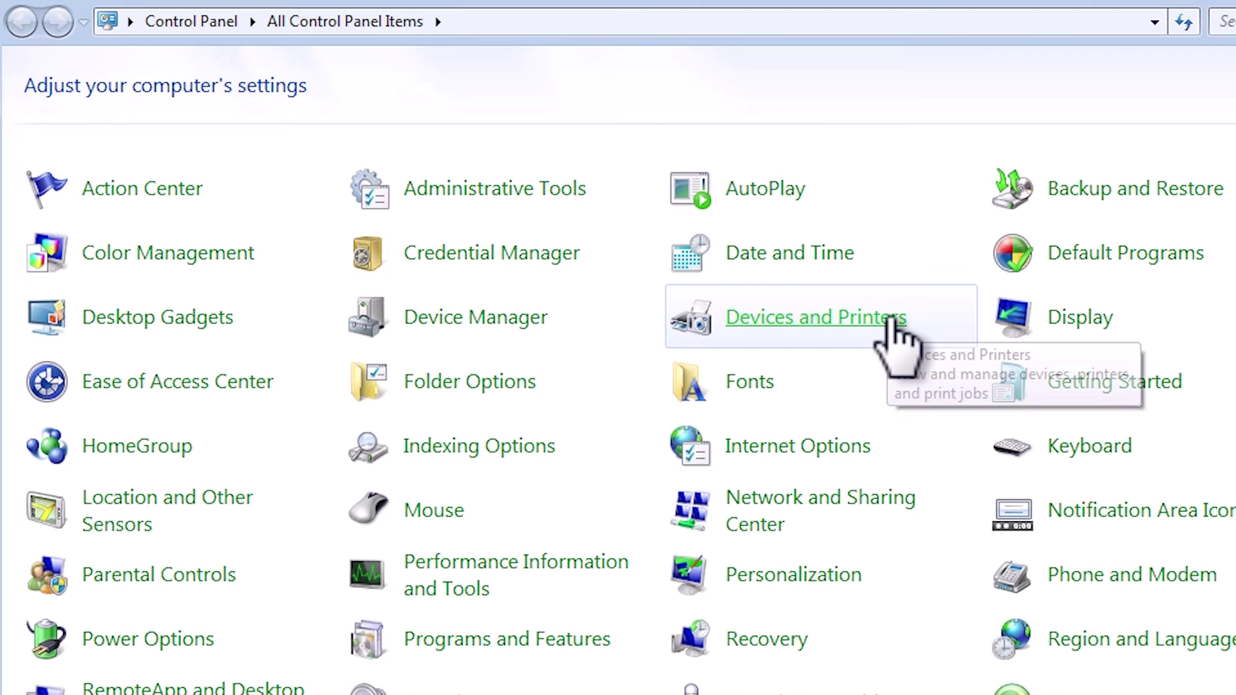
click(1084, 178)
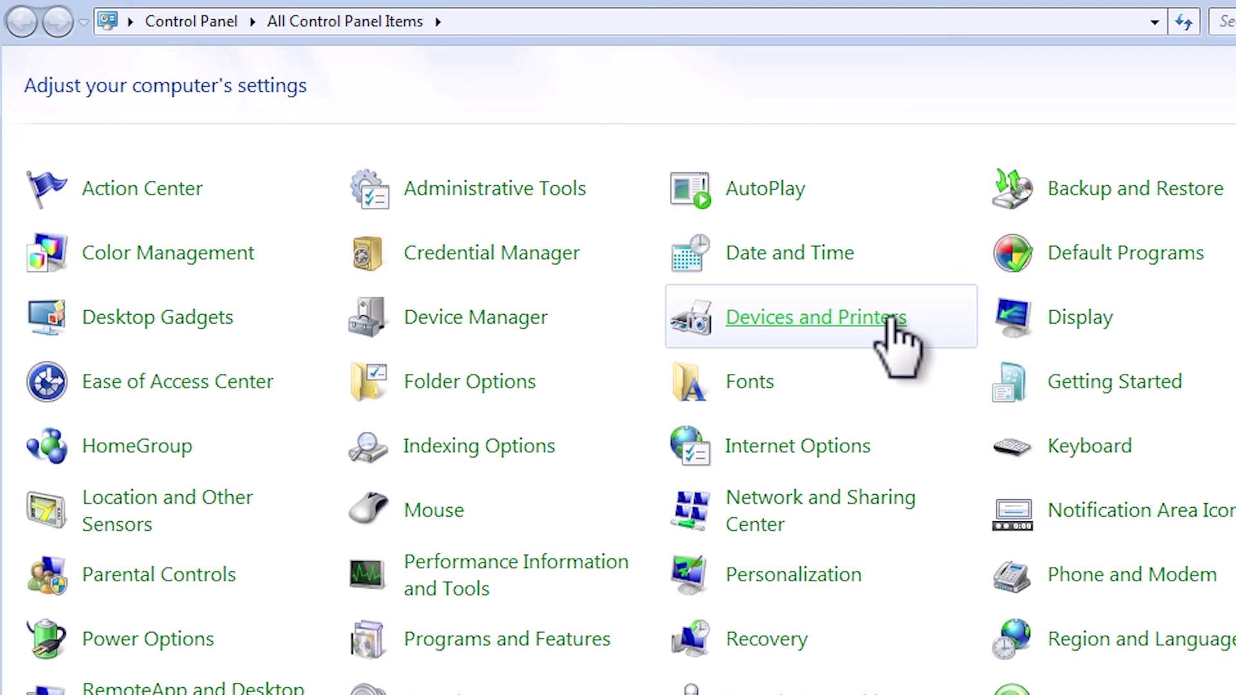
click(890, 317)
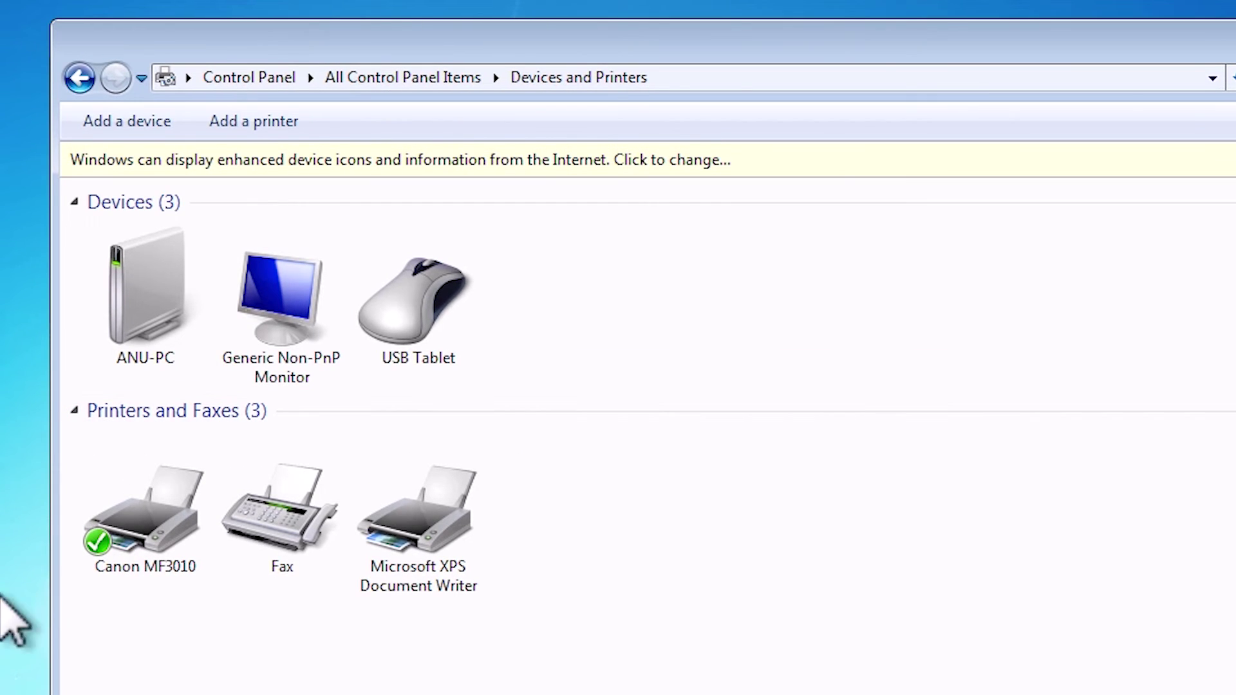